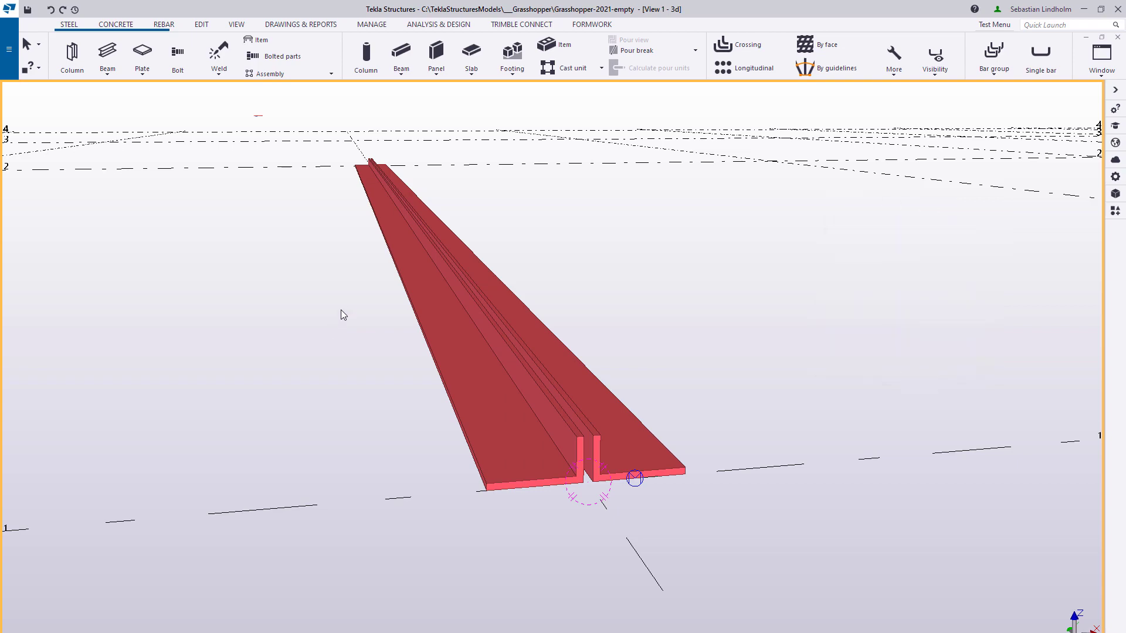
# Step: Open the existing twin-profile component's properties and set Rotation to 39 and Cambering to 517
pyautogui.moveTo(498, 384); pyautogui.dragTo(559, 367, button='middle')
pyautogui.moveTo(628, 375)
pyautogui.keyDown('ctrl'); pyautogui.mouseDown(button='middle')
pyautogui.moveTo(603, 381)
pyautogui.moveTo(633, 382)
pyautogui.mouseUp(button='middle'); pyautogui.keyUp('ctrl')
pyautogui.scroll(1, 633, 382)
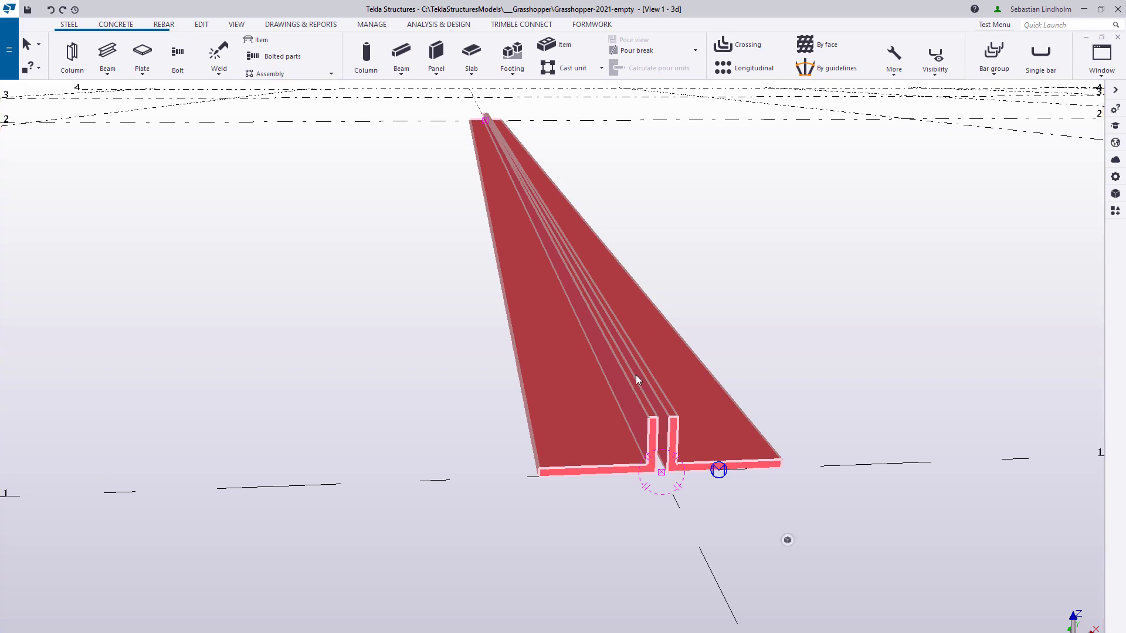
pyautogui.doubleClick(635, 375)
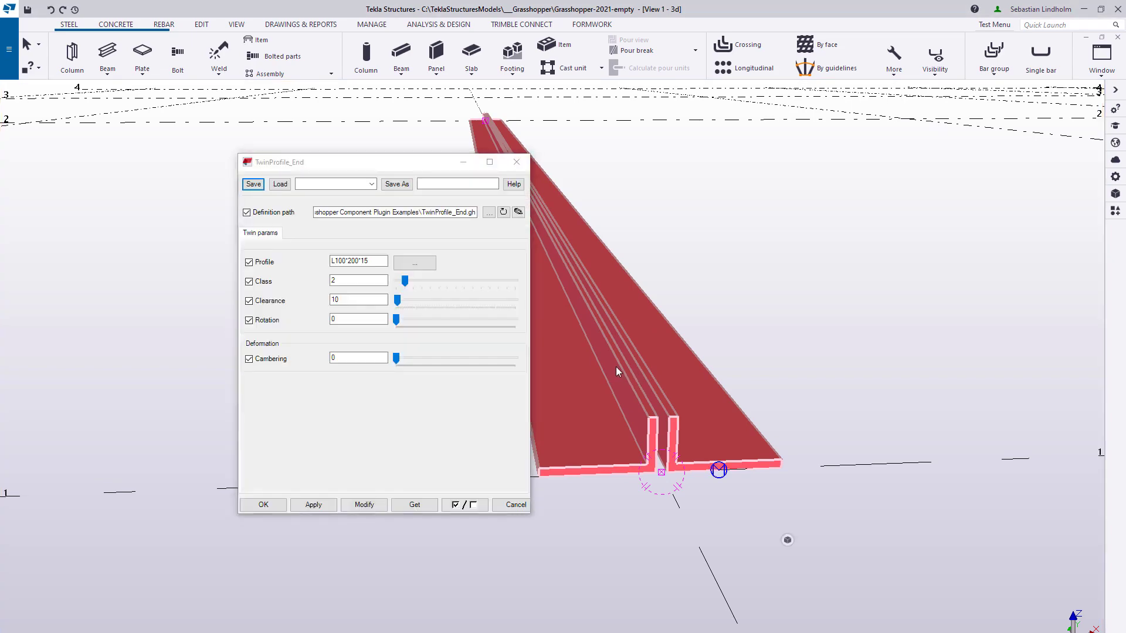
pyautogui.moveTo(615, 367); pyautogui.dragTo(871, 402, button='middle')
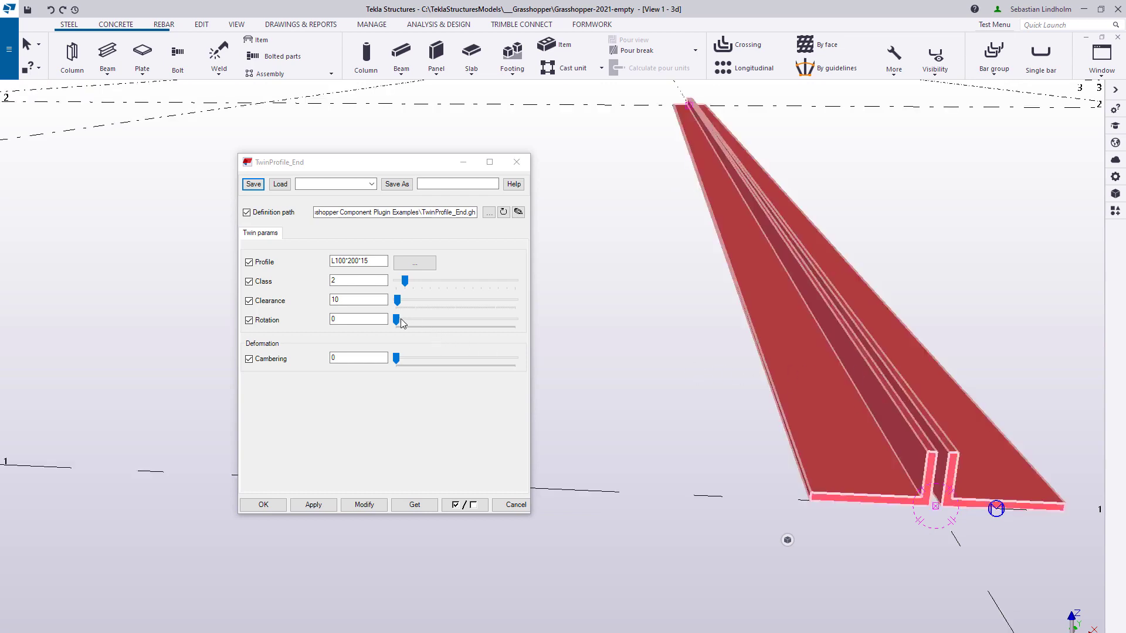
pyautogui.moveTo(402, 323); pyautogui.dragTo(409, 321)
pyautogui.moveTo(397, 358); pyautogui.dragTo(409, 359)
pyautogui.keyDown('ctrl'); pyautogui.moveTo(878, 234); pyautogui.dragTo(822, 292, button='middle'); pyautogui.keyUp('ctrl')
# Step: Clear the twin-profile component's definition path and close its properties dialog
pyautogui.click(451, 217)
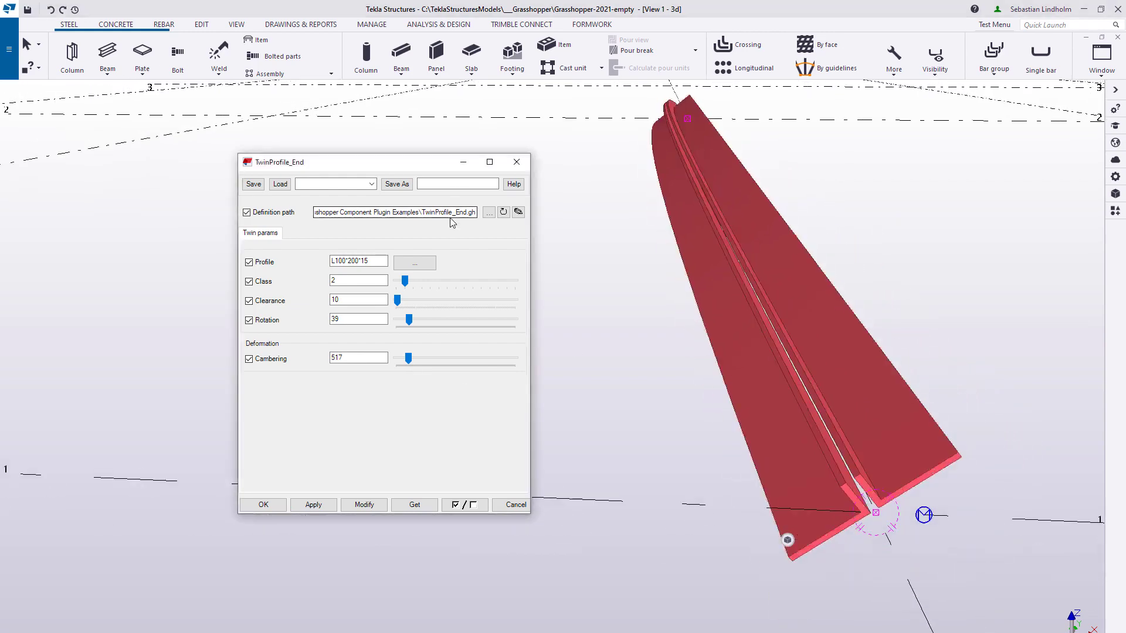
pyautogui.press('Delete')
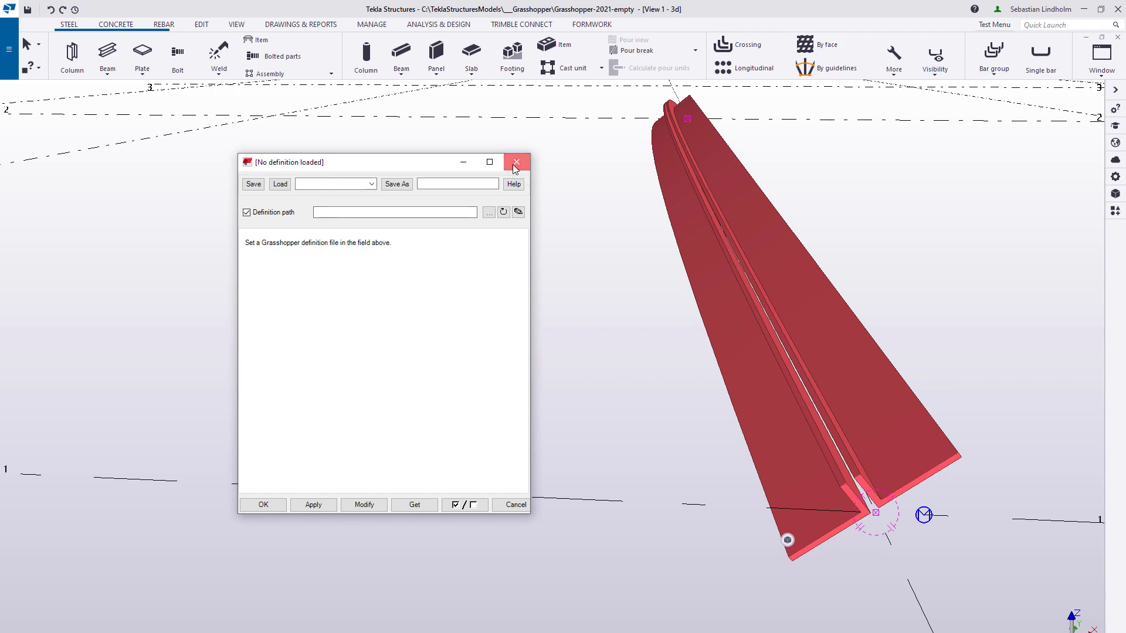
pyautogui.click(514, 167)
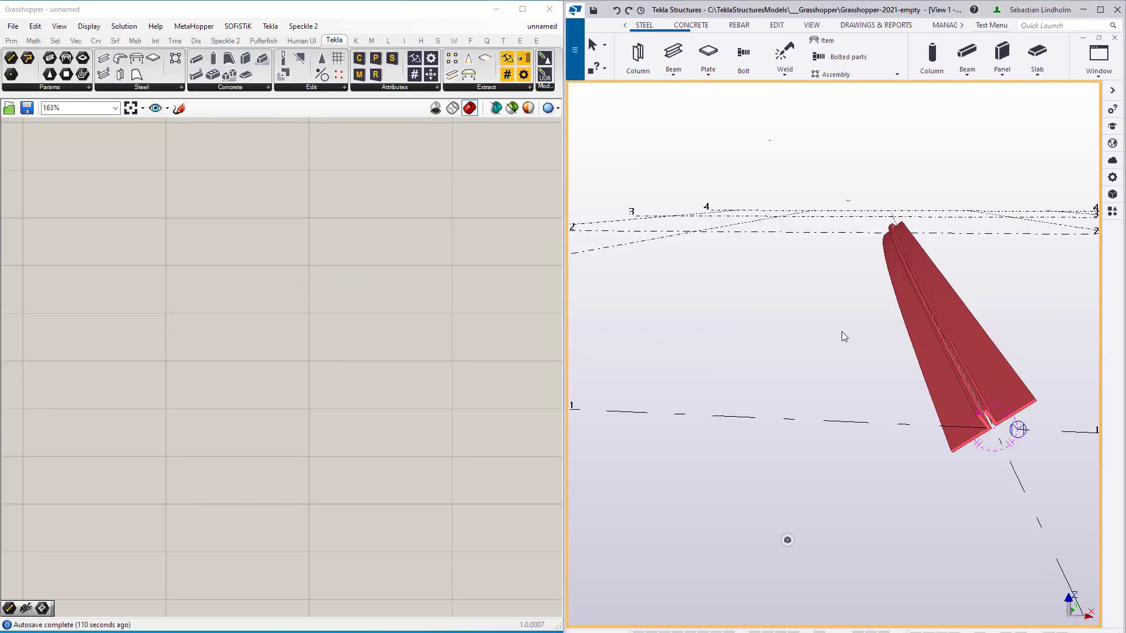
# Step: Add a Tekla Line parameter to the Grasshopper canvas and set it to a picked model line about 4400 mm long
pyautogui.keyDown('ctrl'); pyautogui.moveTo(843, 336); pyautogui.dragTo(730, 368, button='middle'); pyautogui.keyUp('ctrl')
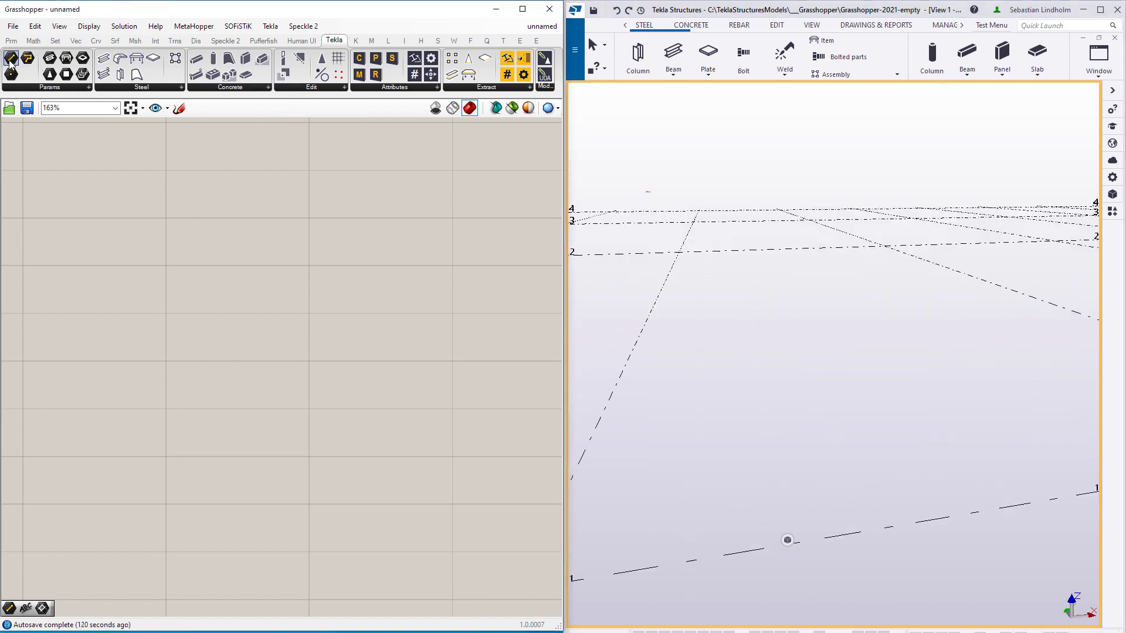
pyautogui.moveTo(11, 59); pyautogui.dragTo(236, 251)
pyautogui.scroll(3, 237, 251)
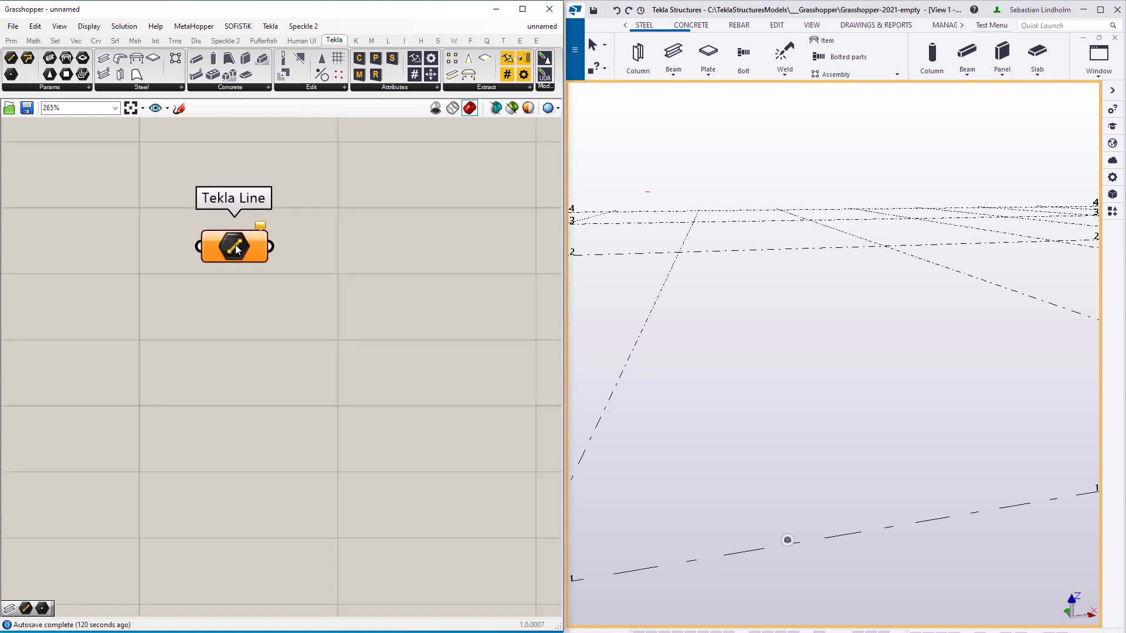
pyautogui.rightClick(239, 252)
pyautogui.click(314, 386)
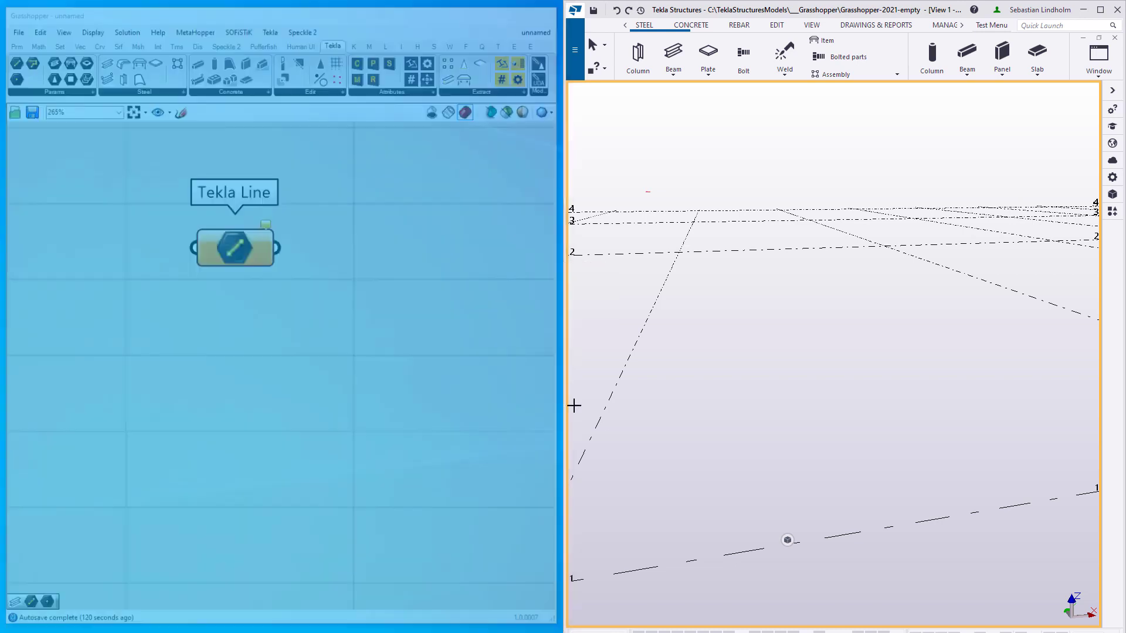
pyautogui.click(781, 449)
pyautogui.click(785, 299)
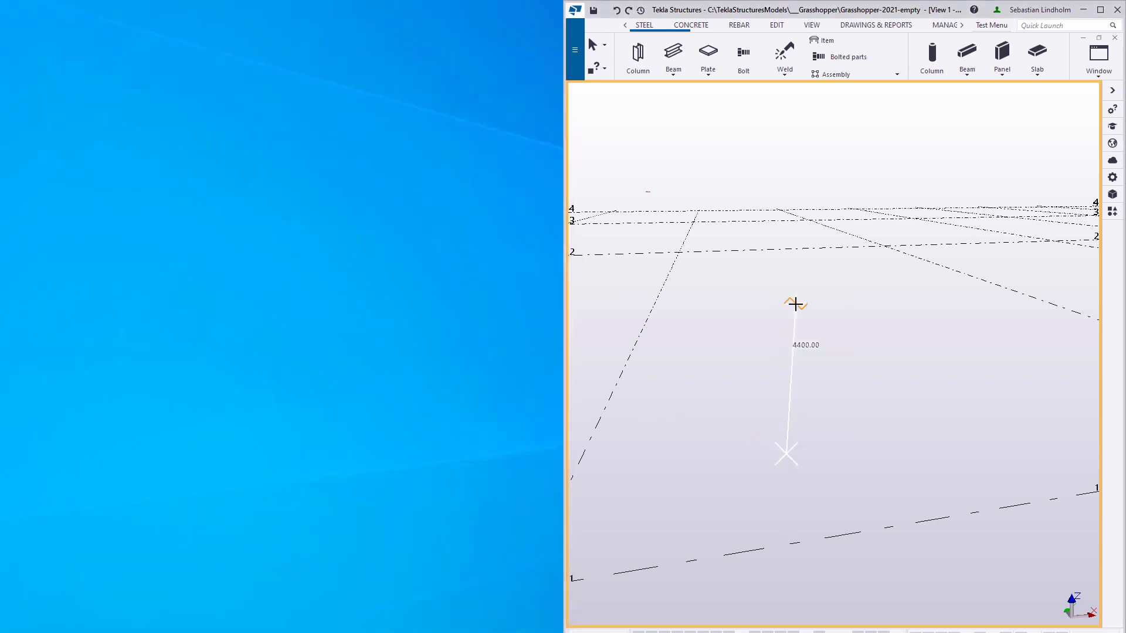
# Step: Add a steel Beam component with the Tekla Line feeding its Curve input, and position it clear of the line parameter
pyautogui.scroll(1, 334, 241)
pyautogui.moveTo(390, 265); pyautogui.dragTo(237, 300, button='right')
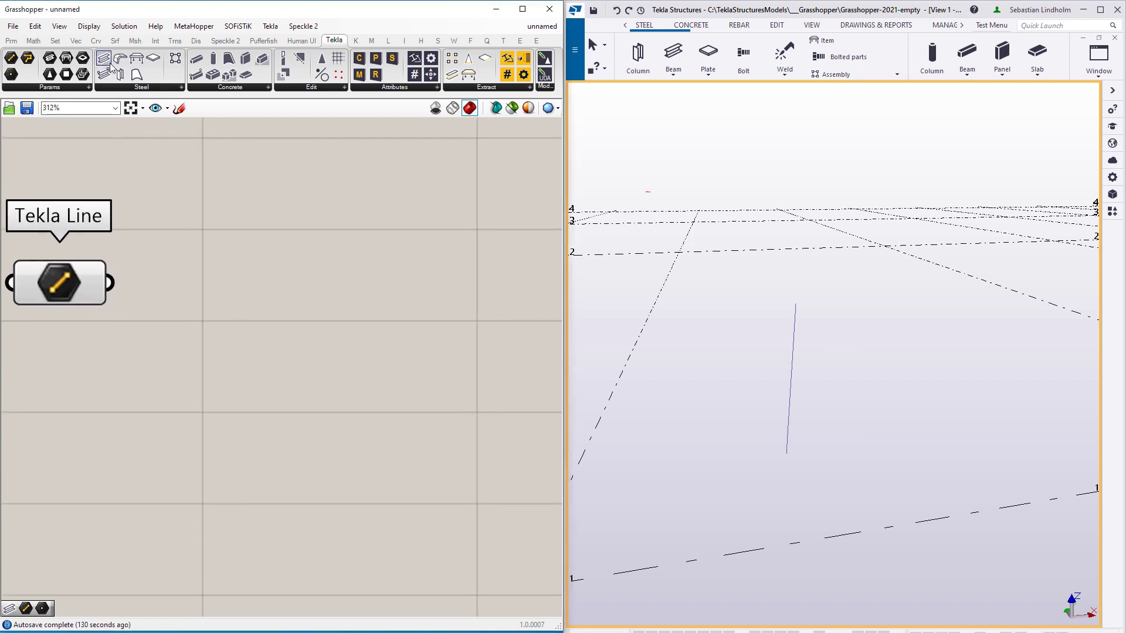
pyautogui.moveTo(104, 57); pyautogui.dragTo(331, 323)
pyautogui.moveTo(110, 282); pyautogui.dragTo(206, 231)
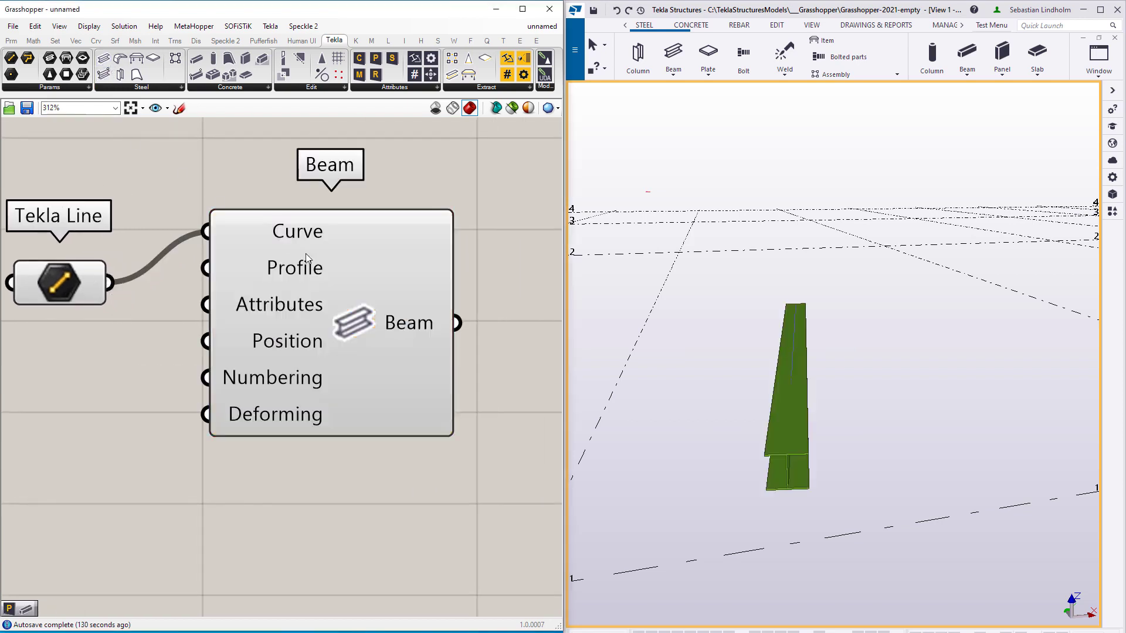
pyautogui.moveTo(336, 294); pyautogui.dragTo(423, 366)
pyautogui.scroll(3, 785, 480)
pyautogui.moveTo(784, 481); pyautogui.dragTo(861, 456, button='middle')
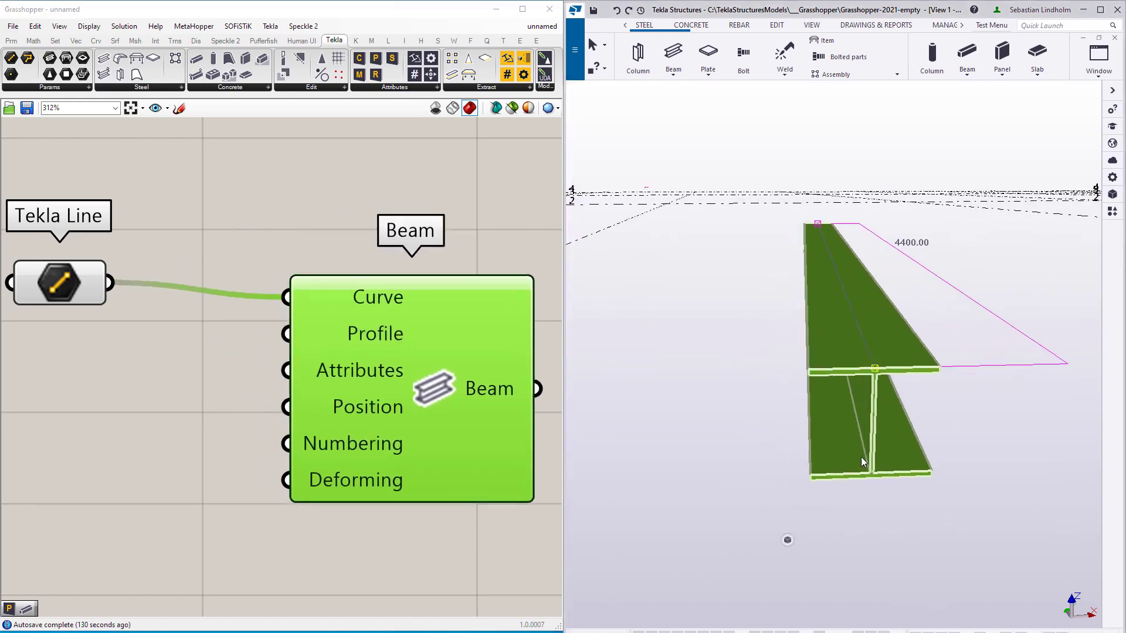
# Step: Add a profile catalog component set to L100*200*15 and connect it to the Beam's Profile input
pyautogui.scroll(-3, 321, 428)
pyautogui.moveTo(222, 412); pyautogui.dragTo(306, 396, button='right')
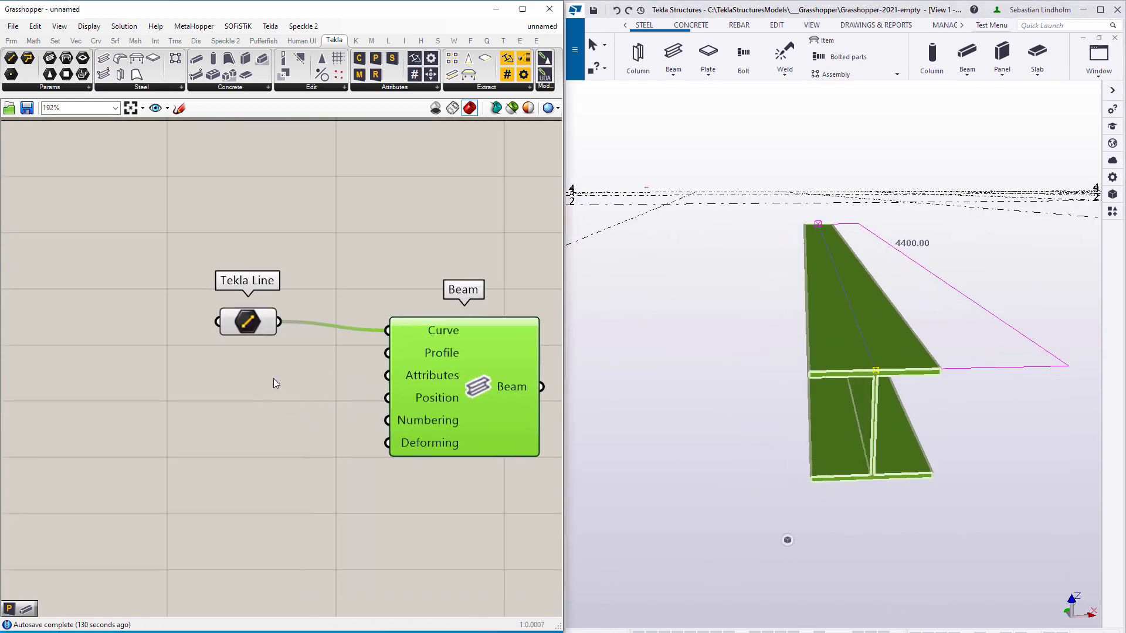
pyautogui.moveTo(222, 412); pyautogui.dragTo(230, 378)
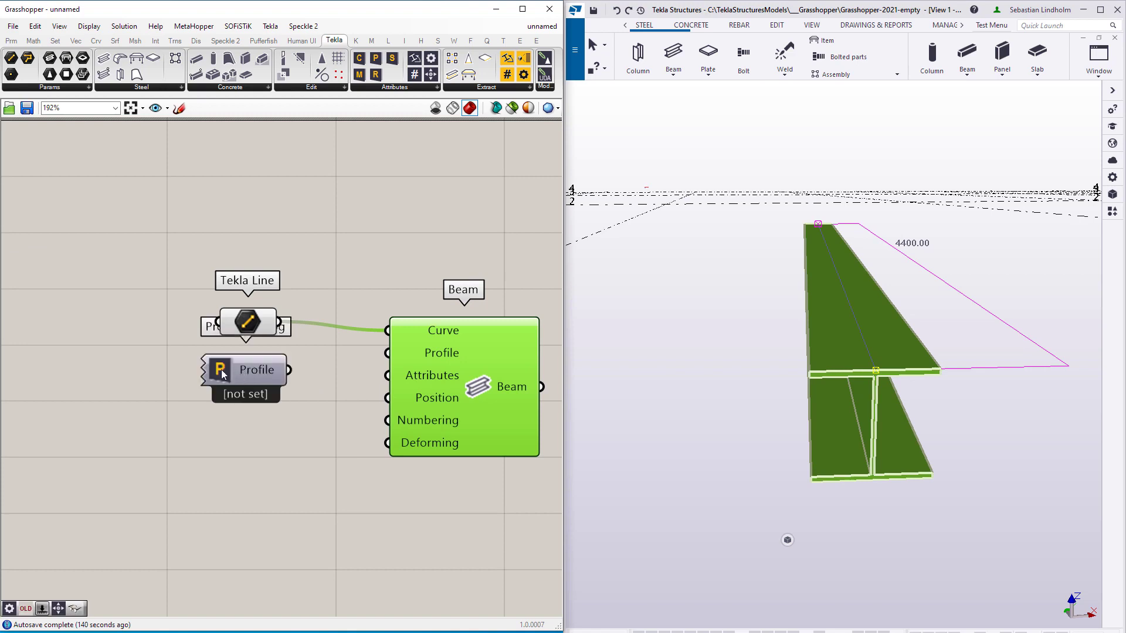
pyautogui.doubleClick(226, 376)
pyautogui.click(389, 400)
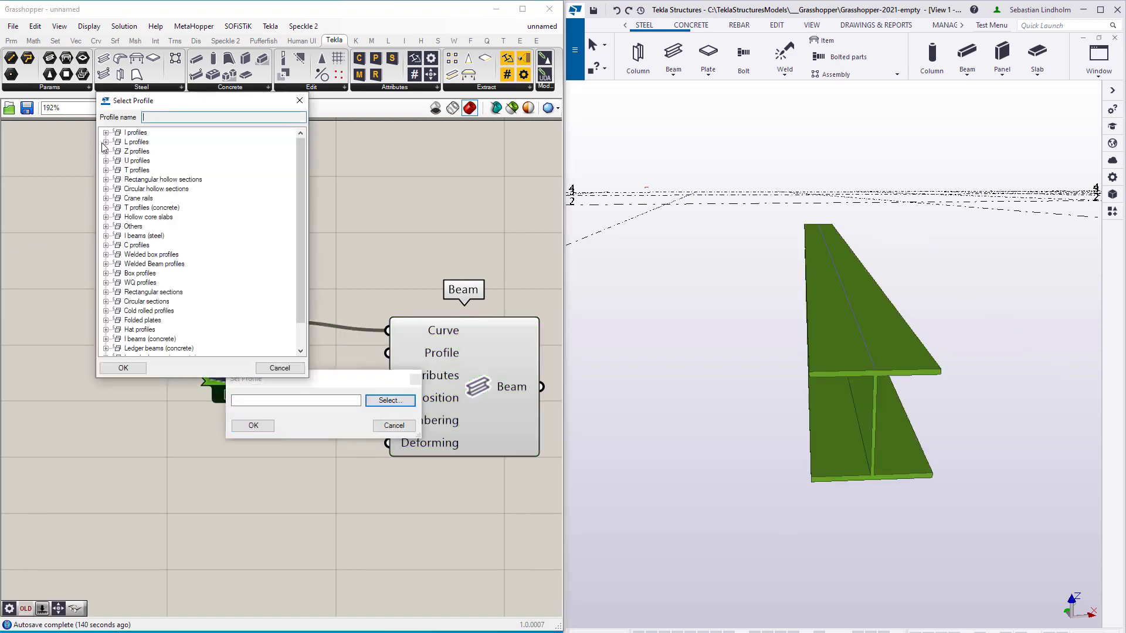
pyautogui.click(105, 142)
pyautogui.click(137, 263)
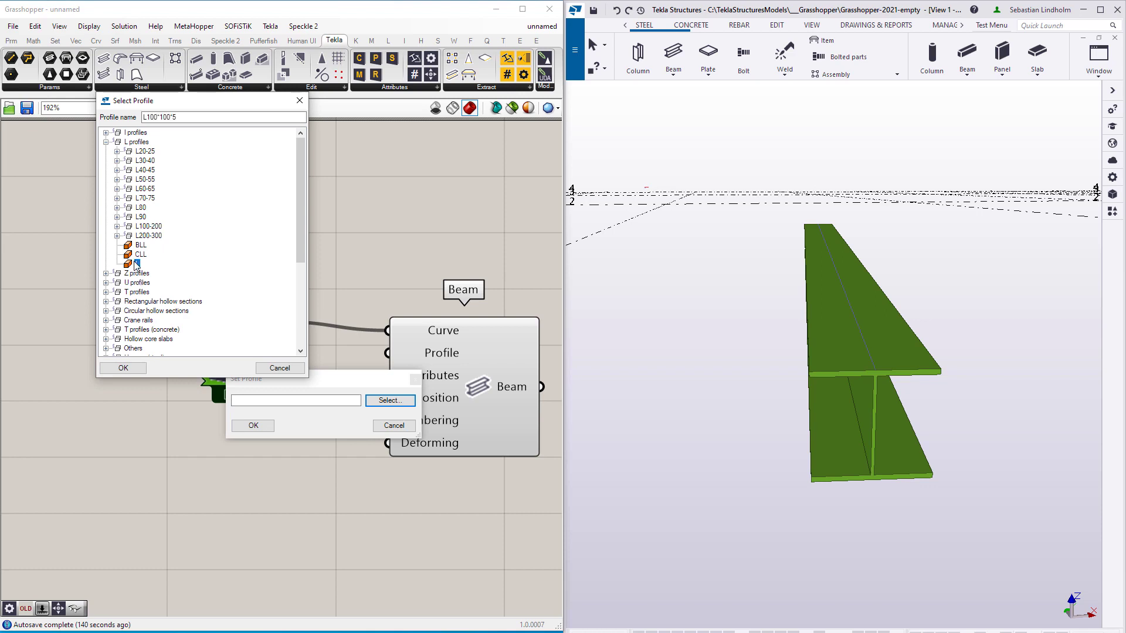
pyautogui.click(131, 371)
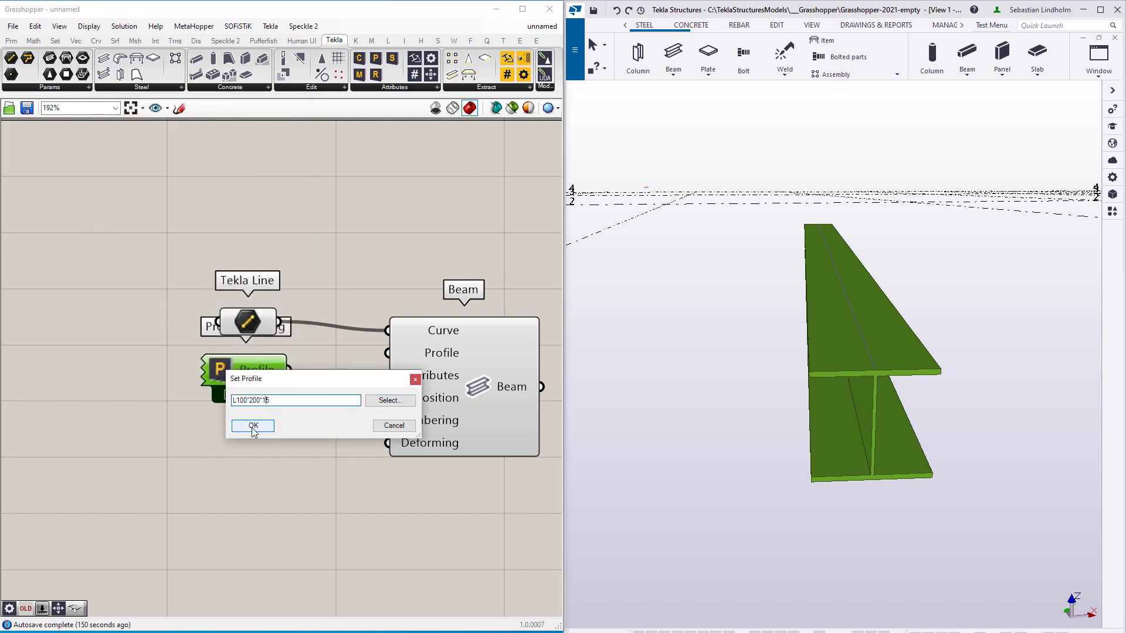
pyautogui.click(253, 427)
pyautogui.moveTo(287, 381); pyautogui.dragTo(387, 352)
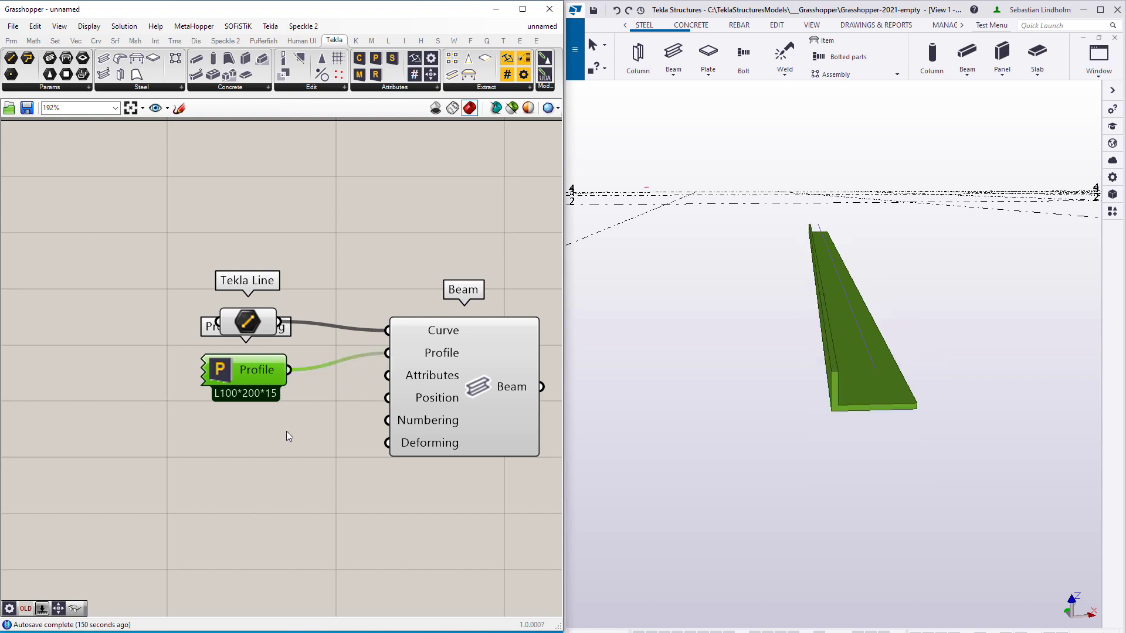
# Step: Create an integer number slider from 0 to 15, connect it to the Beam's Attributes input and set it to 2
pyautogui.scroll(3, 286, 431)
pyautogui.doubleClick(273, 364)
pyautogui.write('0<15')
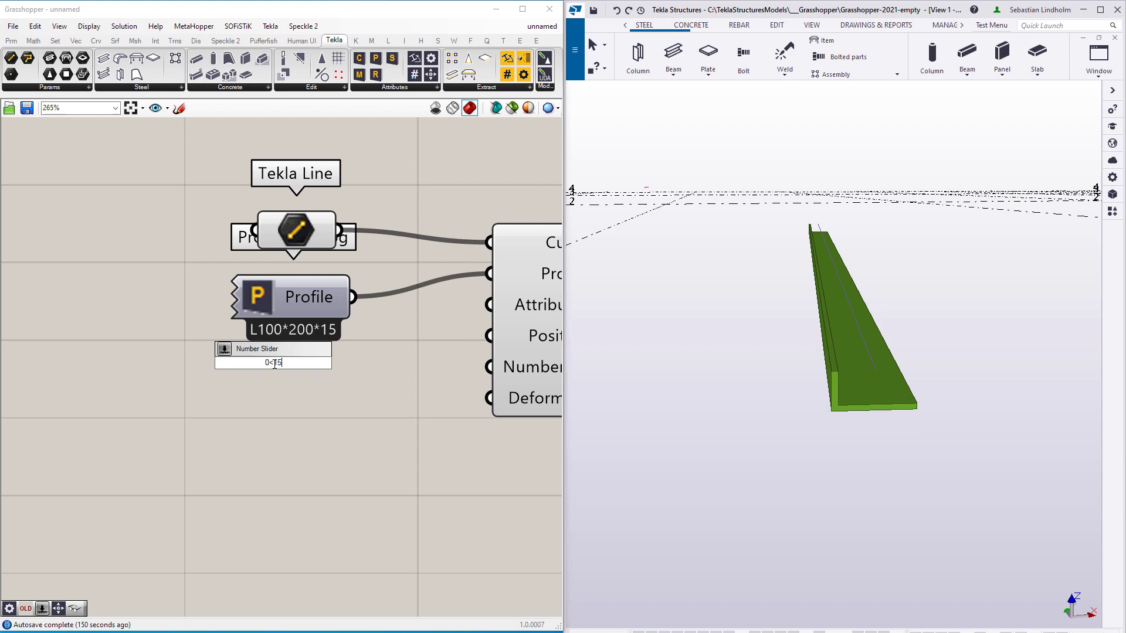
pyautogui.press('Return')
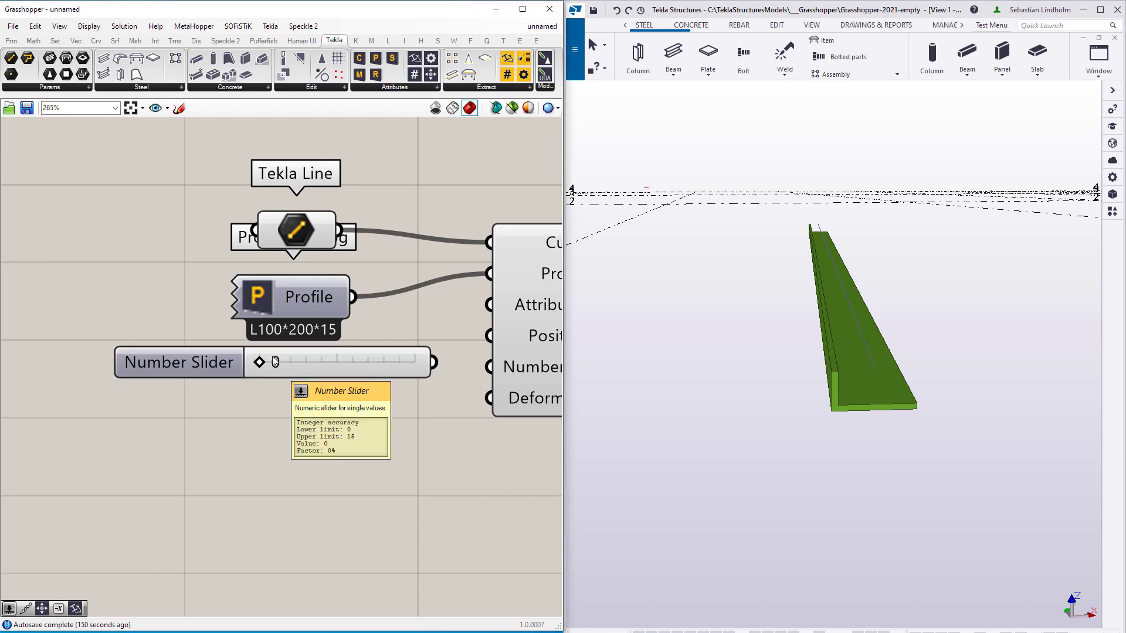
pyautogui.moveTo(459, 337); pyautogui.dragTo(490, 304)
pyautogui.moveTo(388, 357); pyautogui.dragTo(239, 359)
pyautogui.moveTo(113, 362); pyautogui.dragTo(134, 366)
pyautogui.scroll(-3, 346, 378)
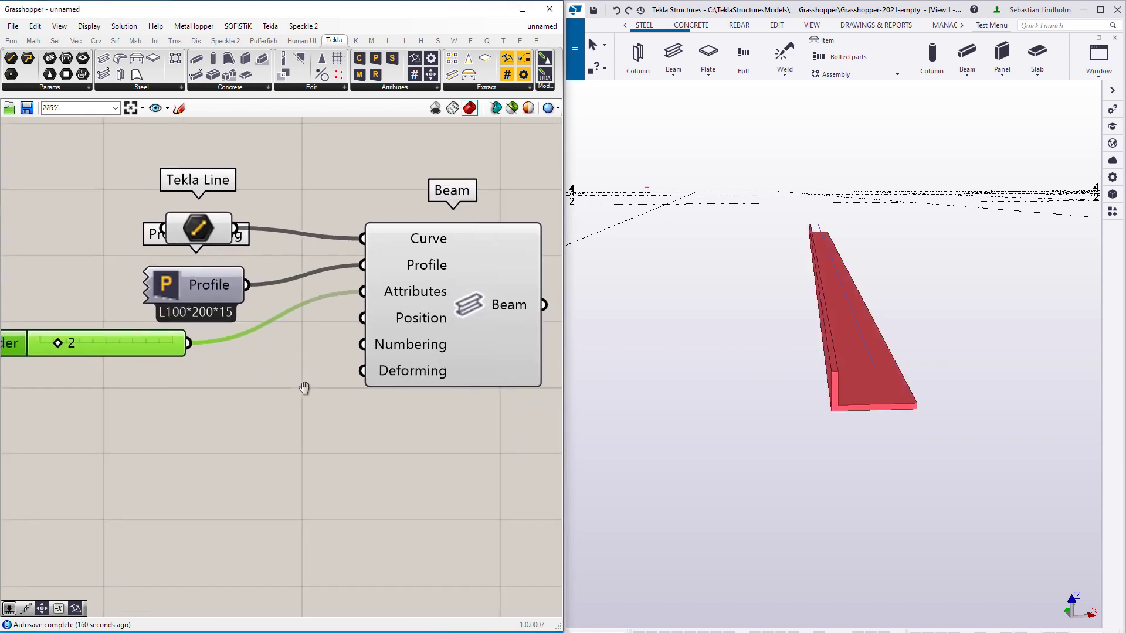
# Step: Add a Position component and connect it to the Beam's Position input
pyautogui.doubleClick(219, 401)
pyautogui.write('posi')
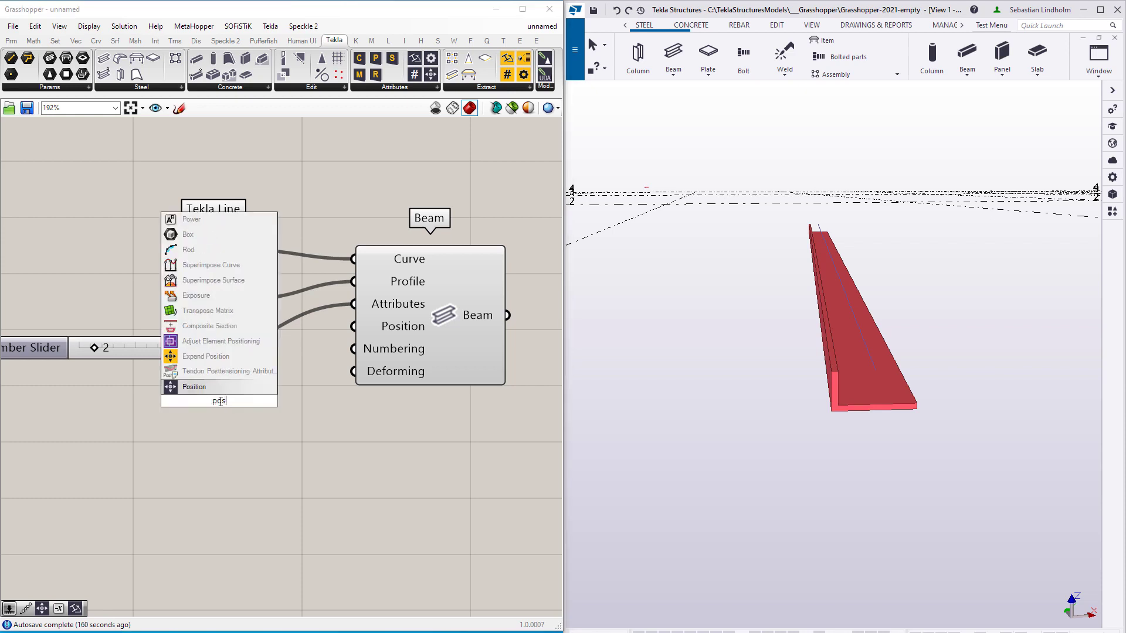
pyautogui.click(209, 388)
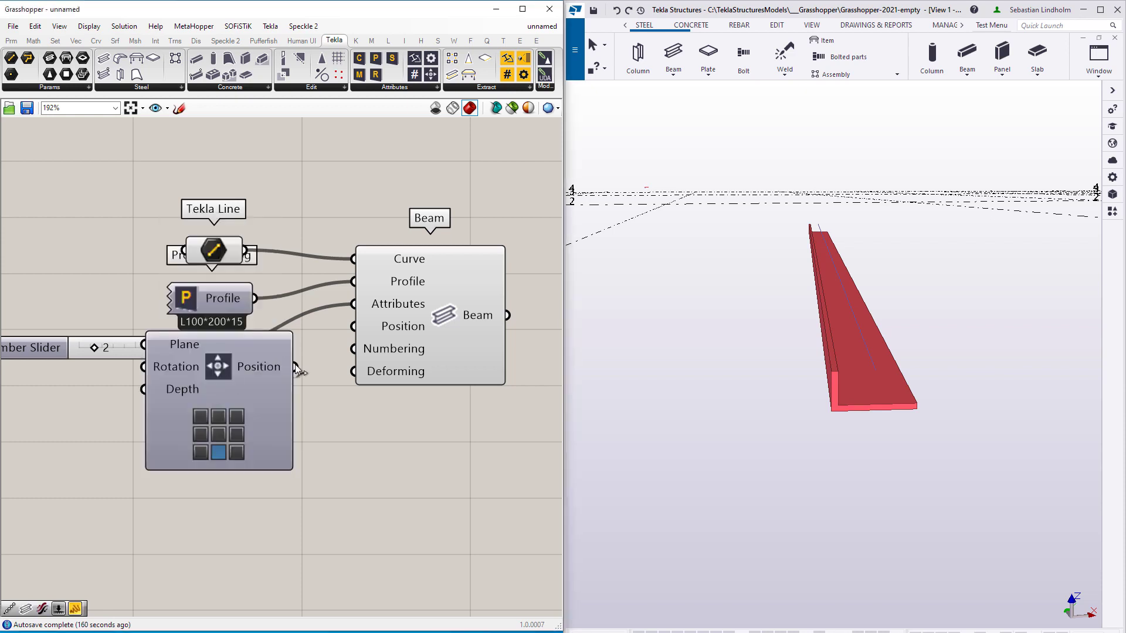
pyautogui.moveTo(295, 366); pyautogui.dragTo(345, 330)
# Step: Choose the upper-right cell of the Position component's grid and space the Position and Beam components apart
pyautogui.click(236, 416)
pyautogui.moveTo(243, 390); pyautogui.dragTo(146, 442)
pyautogui.moveTo(383, 432); pyautogui.dragTo(268, 453, button='right')
pyautogui.scroll(-2, 268, 452)
pyautogui.moveTo(302, 375); pyautogui.dragTo(341, 378)
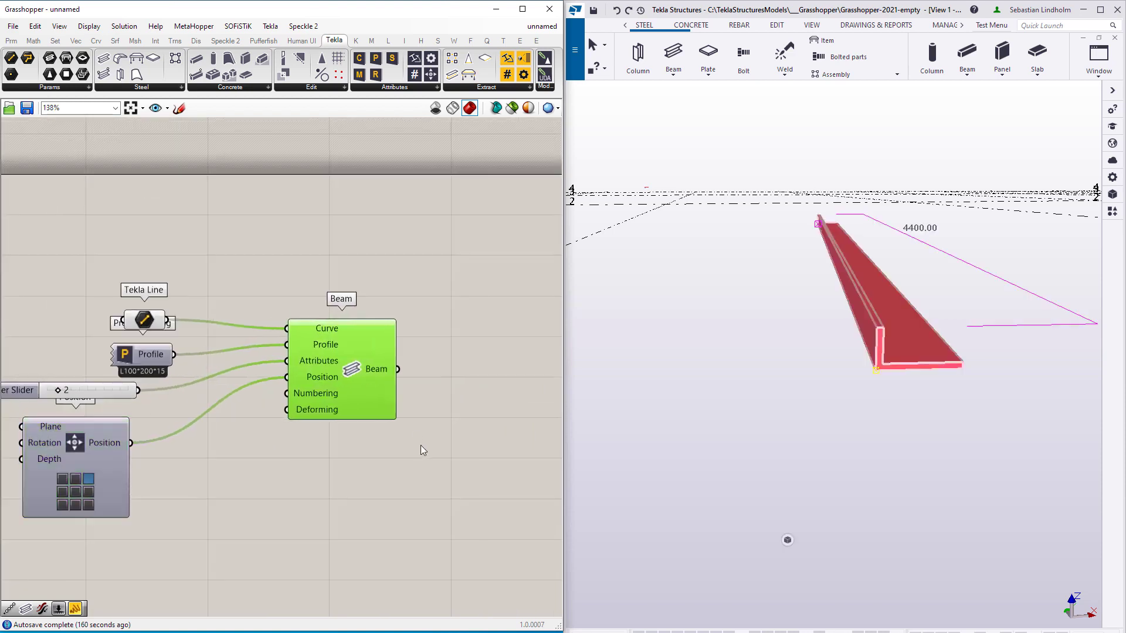
# Step: Duplicate the Beam component with all its input connections and place the copy below the original
pyautogui.moveTo(402, 445); pyautogui.dragTo(364, 436, button='right')
pyautogui.keyDown('alt'); pyautogui.moveTo(316, 347); pyautogui.dragTo(304, 450); pyautogui.keyUp('alt')
pyautogui.moveTo(378, 454); pyautogui.dragTo(443, 373, button='right')
pyautogui.moveTo(366, 392); pyautogui.dragTo(391, 352, button='right')
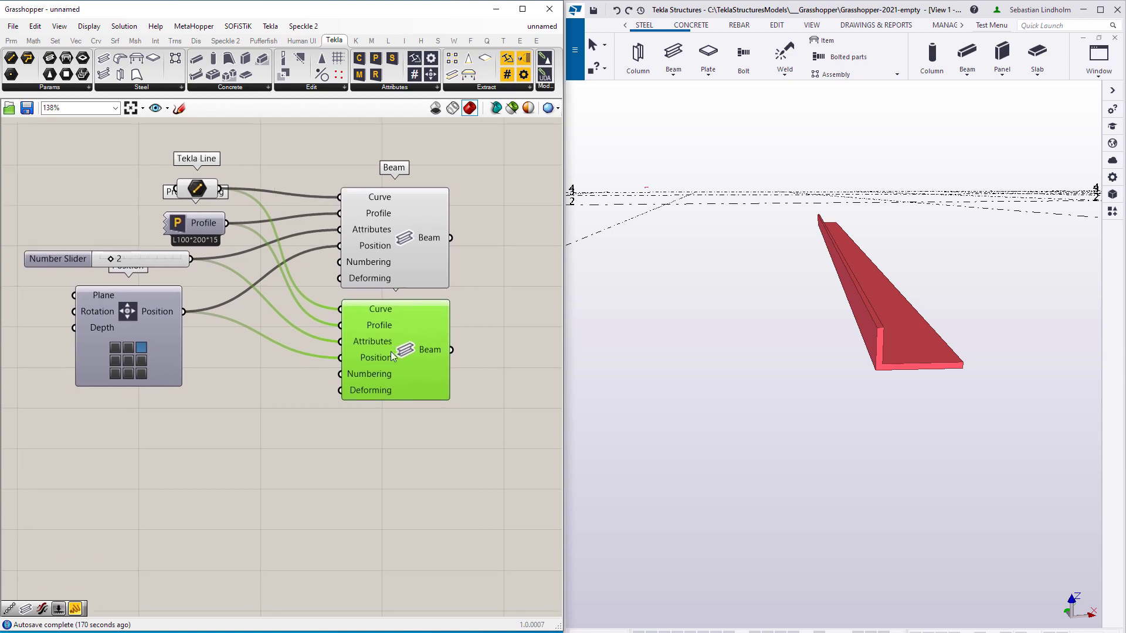
pyautogui.scroll(5, 911, 318)
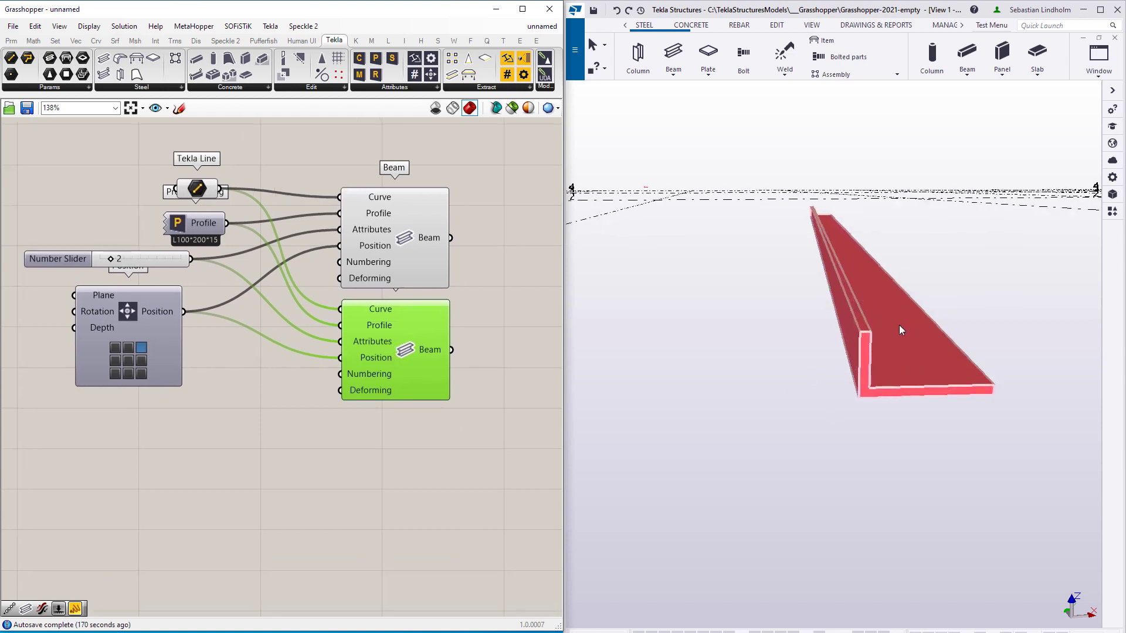
# Step: Copy the Position component, connect the copy to the second Beam's Position input and choose its upper-left grid cell
pyautogui.moveTo(313, 434); pyautogui.dragTo(390, 423, button='right')
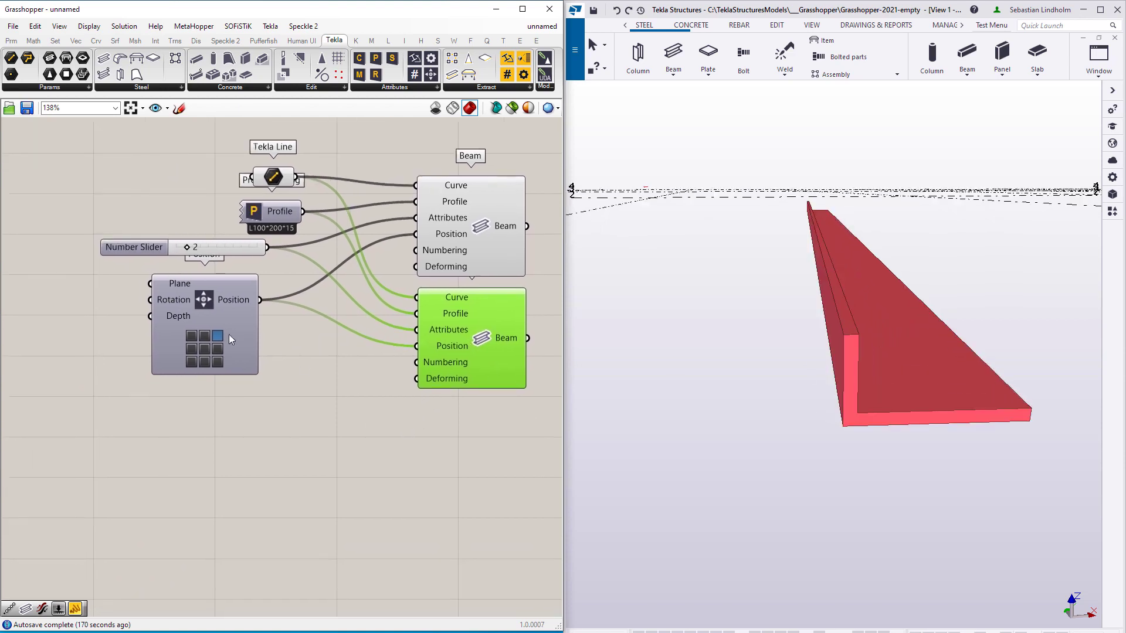
pyautogui.click(225, 332)
pyautogui.hotkey('ctrl', 'c')
pyautogui.hotkey('ctrl', 'v')
pyautogui.moveTo(227, 322); pyautogui.dragTo(415, 346)
pyautogui.click(180, 468)
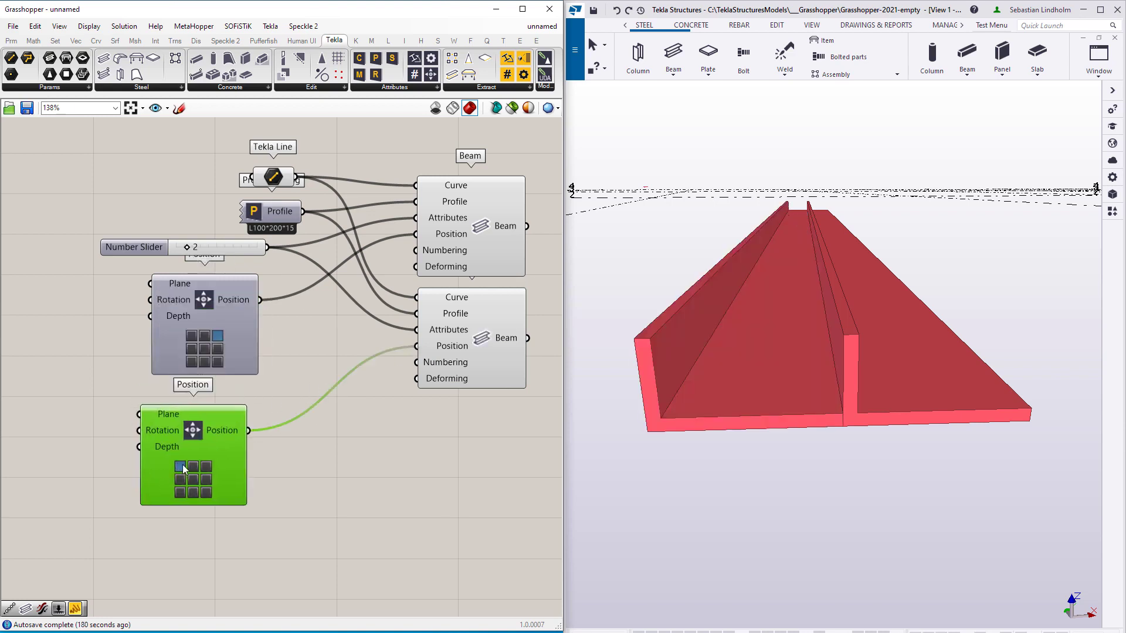
pyautogui.scroll(-5, 823, 417)
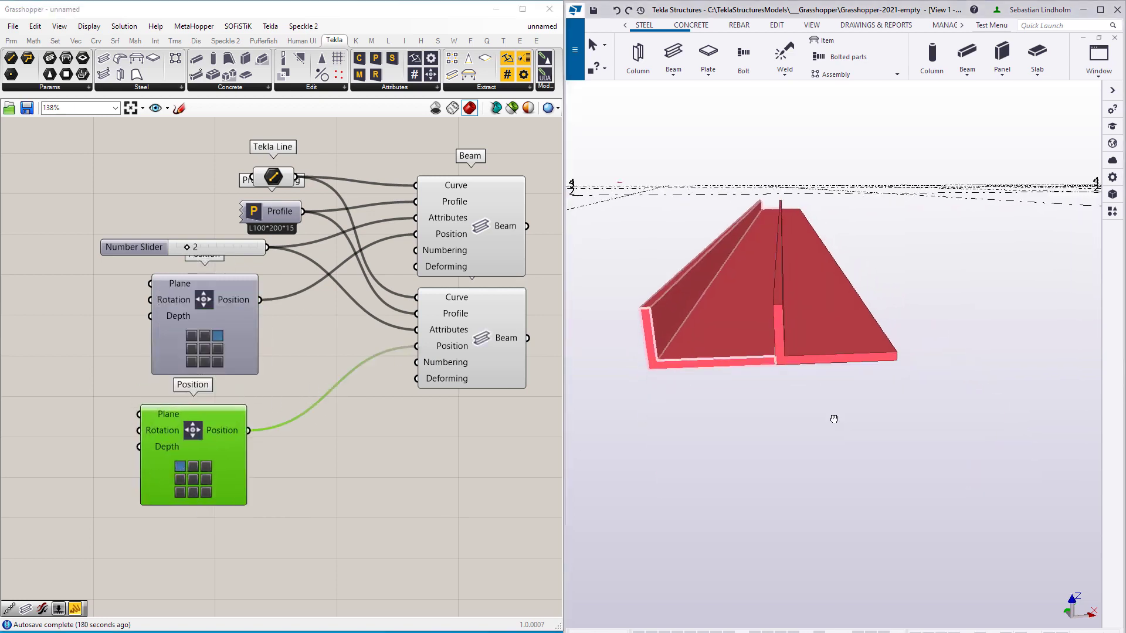
pyautogui.moveTo(797, 351)
pyautogui.keyDown('ctrl'); pyautogui.mouseDown(button='middle')
pyautogui.moveTo(824, 385)
pyautogui.moveTo(811, 365)
pyautogui.moveTo(835, 378)
pyautogui.moveTo(785, 336)
pyautogui.mouseUp(button='middle'); pyautogui.keyUp('ctrl')
# Step: Insert a Flip Curve component between the Tekla Line and the first Beam's Curve input
pyautogui.moveTo(377, 152); pyautogui.dragTo(333, 300, button='right')
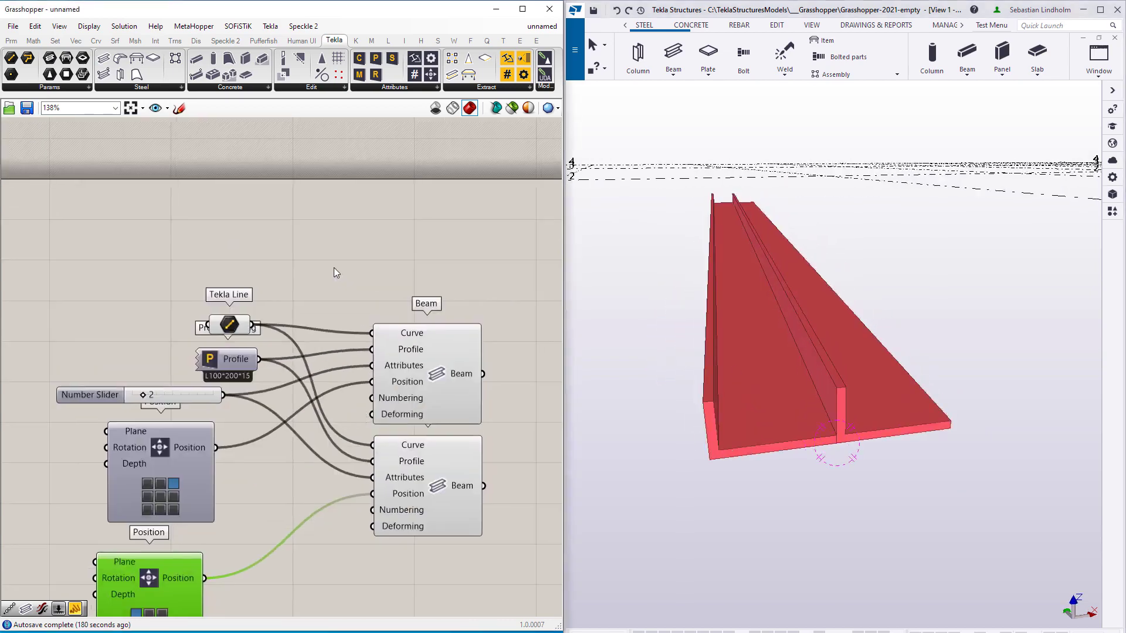
pyautogui.click(333, 248)
pyautogui.doubleClick(333, 247)
pyautogui.write('flip')
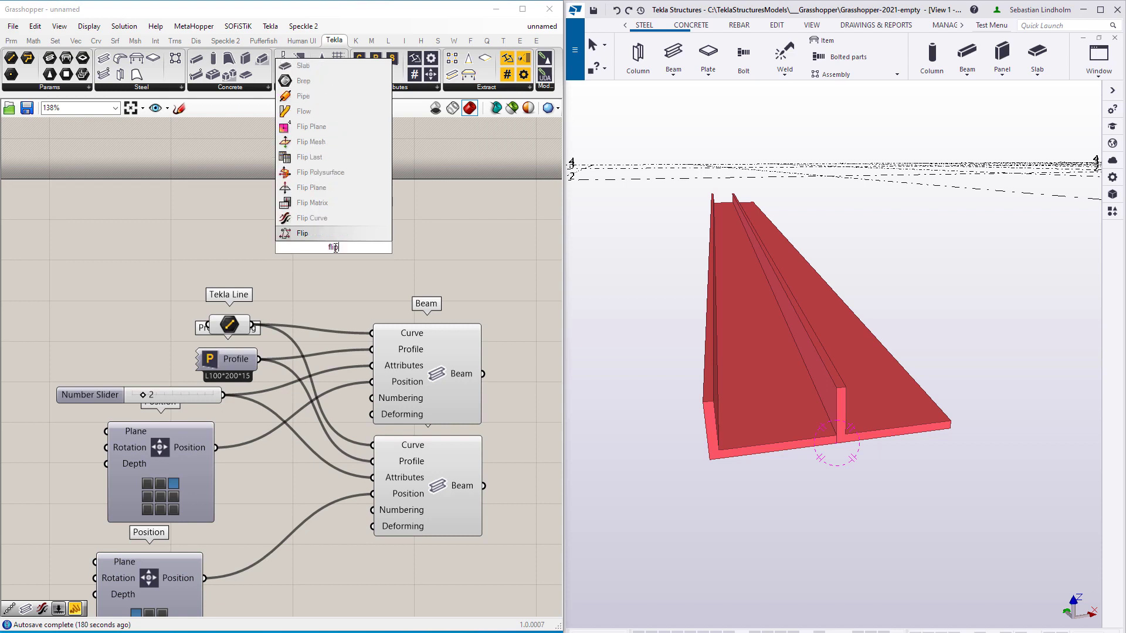
pyautogui.click(319, 224)
pyautogui.moveTo(253, 325); pyautogui.dragTo(306, 238)
pyautogui.moveTo(379, 239); pyautogui.dragTo(375, 325)
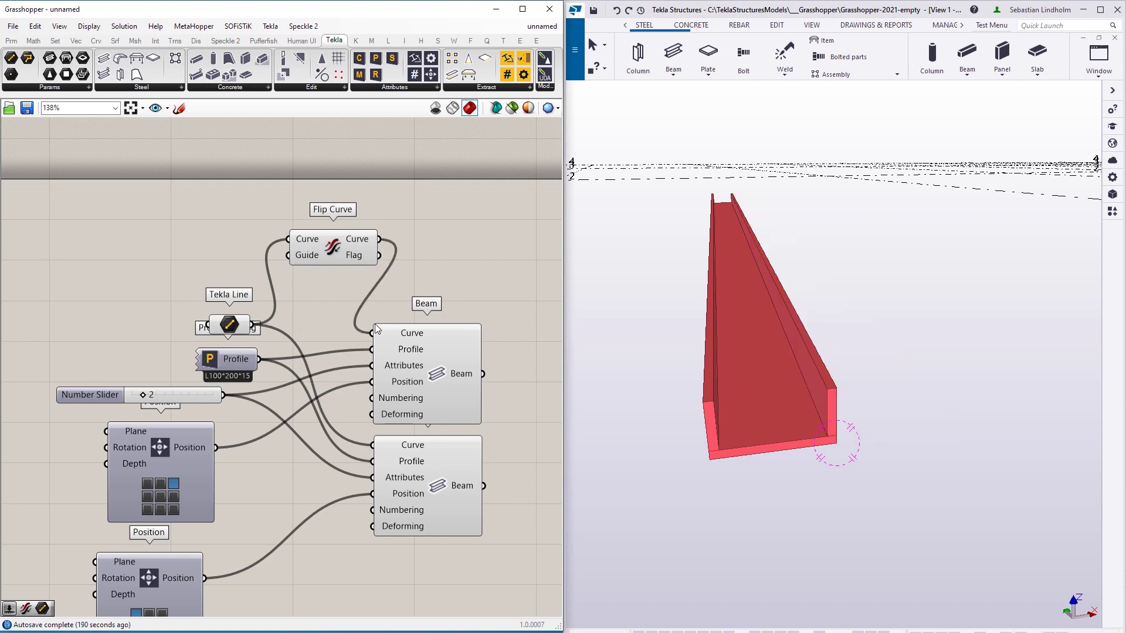
# Step: Set the second Position component to its upper-right grid cell and rearrange the Beam and Flip Curve components
pyautogui.moveTo(321, 350); pyautogui.dragTo(302, 197, button='right')
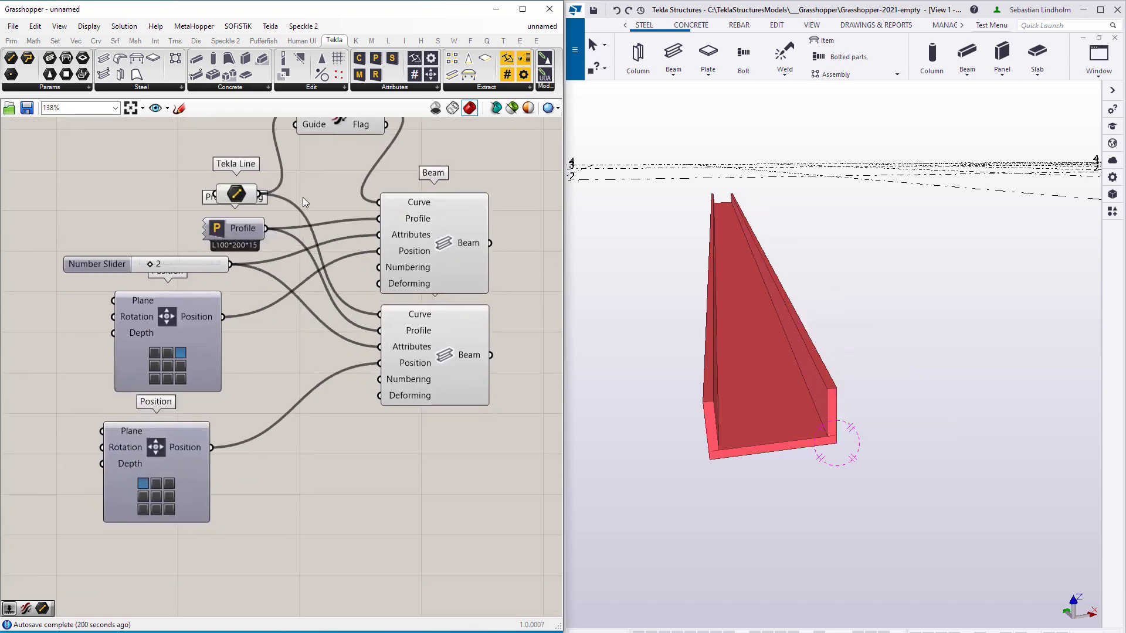
pyautogui.click(169, 485)
pyautogui.moveTo(506, 429); pyautogui.dragTo(442, 473, button='right')
pyautogui.moveTo(462, 488); pyautogui.dragTo(346, 274)
pyautogui.moveTo(382, 304); pyautogui.dragTo(476, 355)
pyautogui.moveTo(298, 188); pyautogui.dragTo(358, 268)
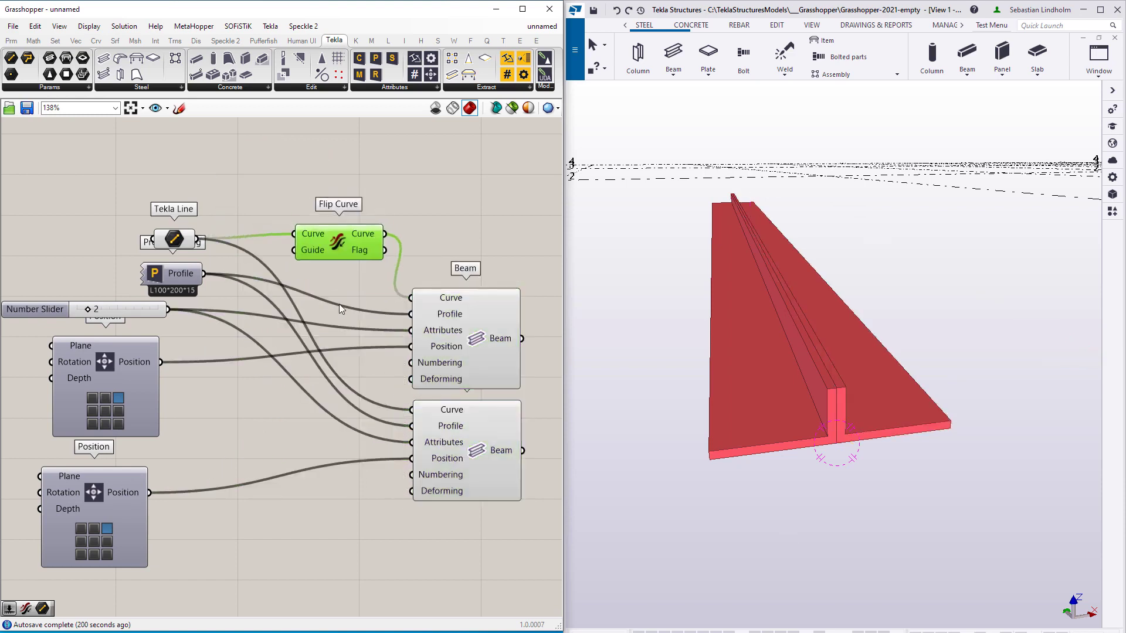
# Step: Align the lower Position component beneath the upper one and move the existing number slider farther left of the Position components
pyautogui.moveTo(339, 304); pyautogui.dragTo(298, 275, button='right')
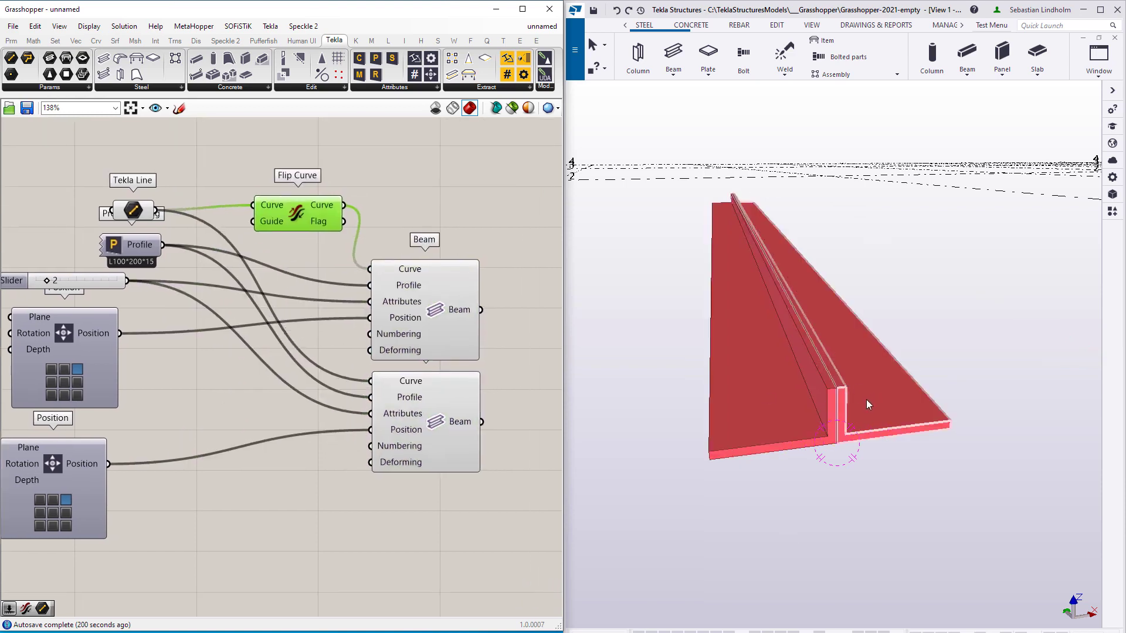
pyautogui.moveTo(144, 384); pyautogui.dragTo(336, 361, button='right')
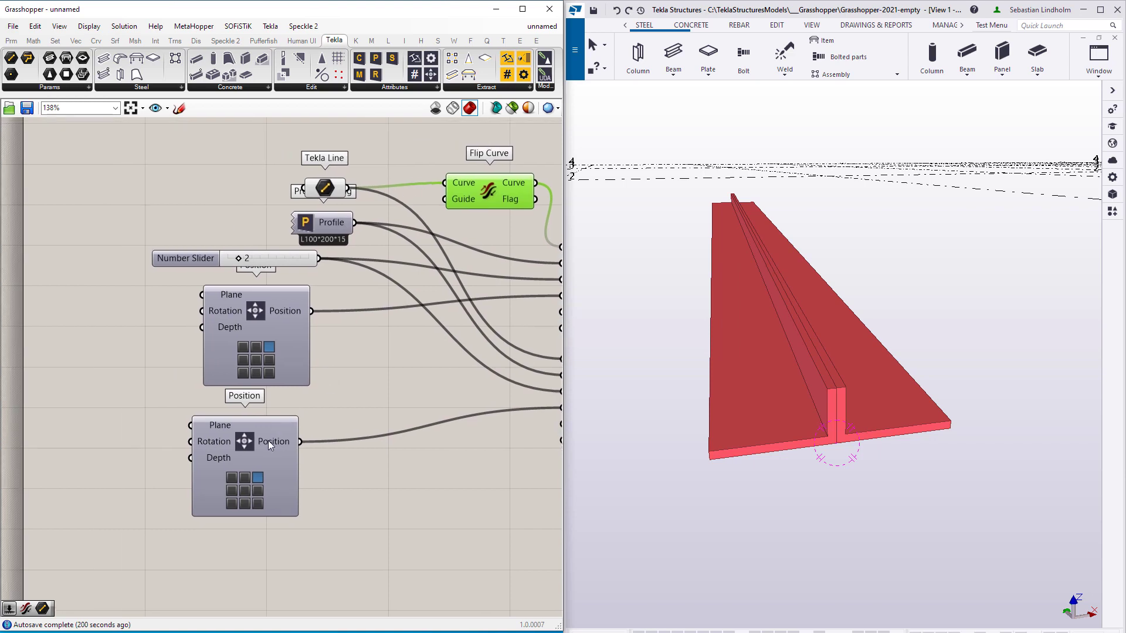
pyautogui.moveTo(268, 440); pyautogui.dragTo(282, 437)
pyautogui.moveTo(145, 363); pyautogui.dragTo(252, 363, button='right')
pyautogui.moveTo(283, 258); pyautogui.dragTo(182, 239)
# Step: Add a number slider ranging from 0 to 150 and connect it to the Plane inputs of both Position components
pyautogui.doubleClick(189, 325)
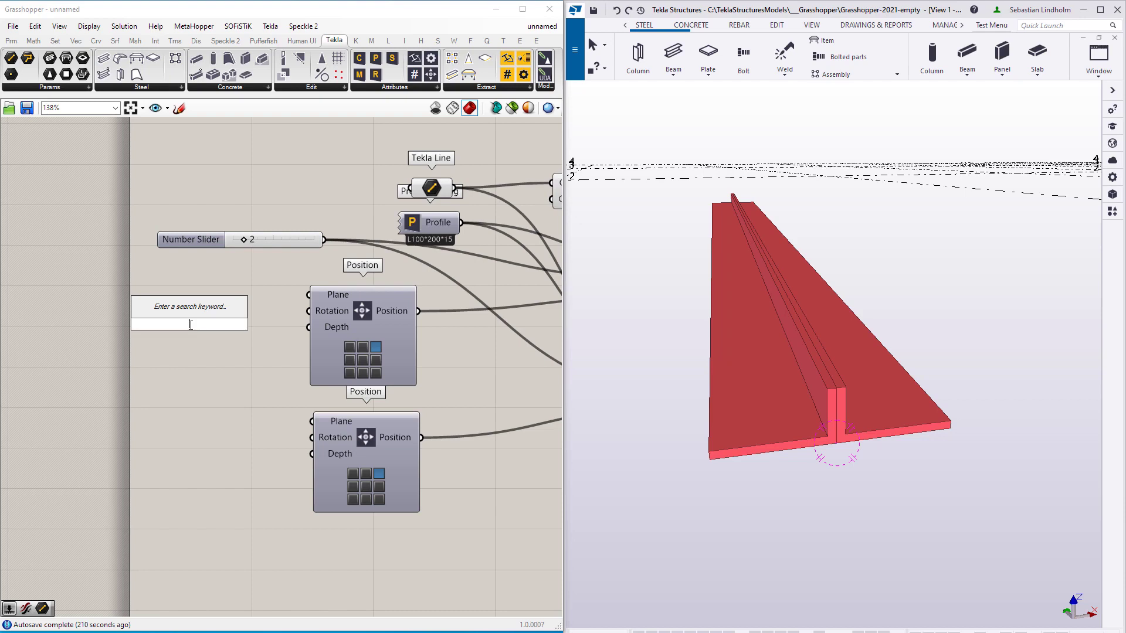
pyautogui.write('0')
pyautogui.press('Return')
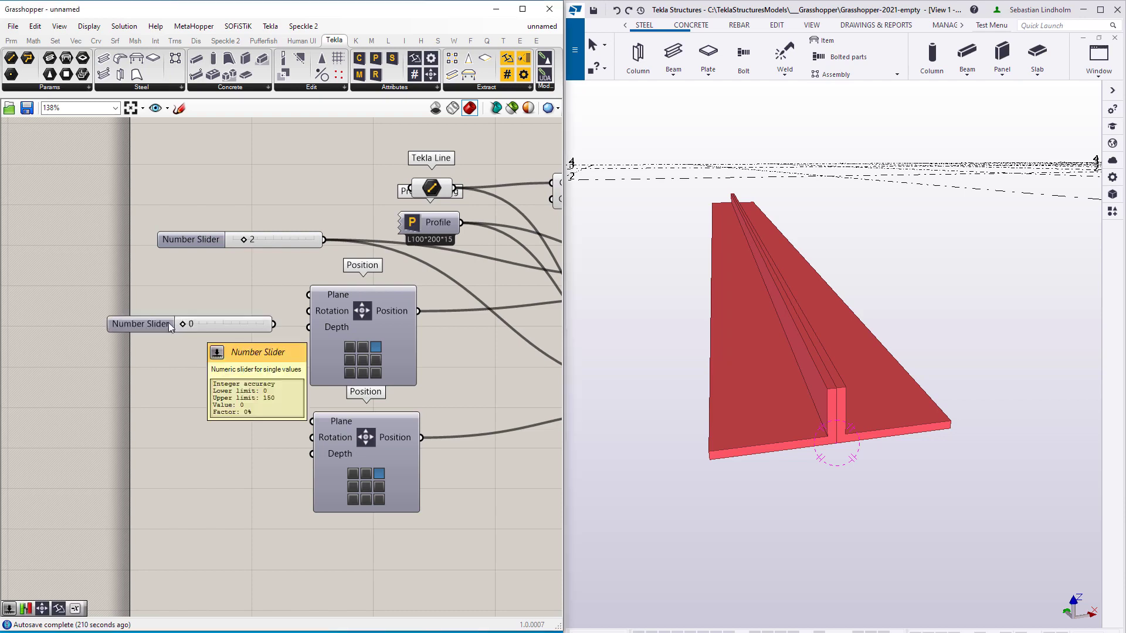
pyautogui.moveTo(274, 324); pyautogui.dragTo(312, 421)
pyautogui.moveTo(193, 414); pyautogui.dragTo(229, 375, button='right')
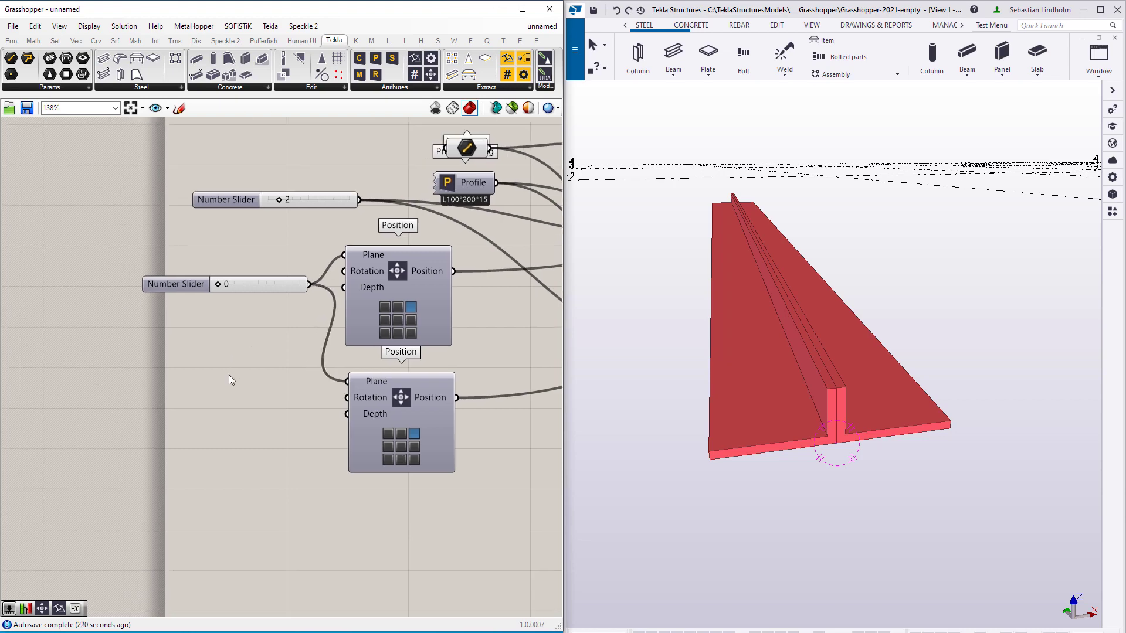
# Step: Add another number slider starting at 0, connect it to both Position components' Rotation inputs, and place it below the Plane slider
pyautogui.doubleClick(220, 407)
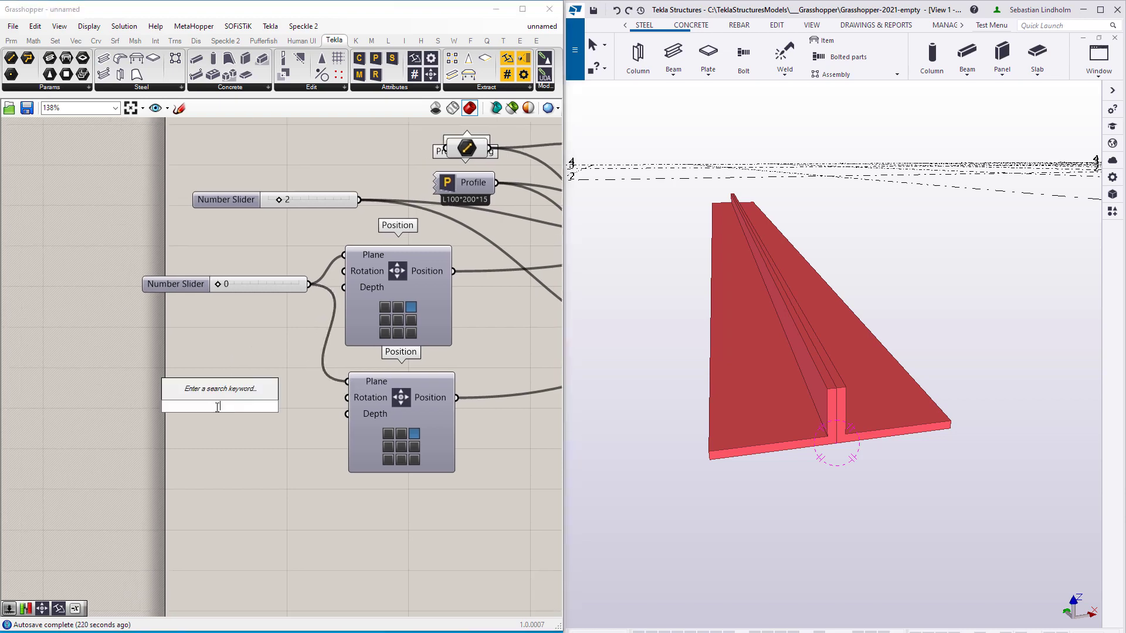
pyautogui.write('0<36')
pyautogui.press('Return')
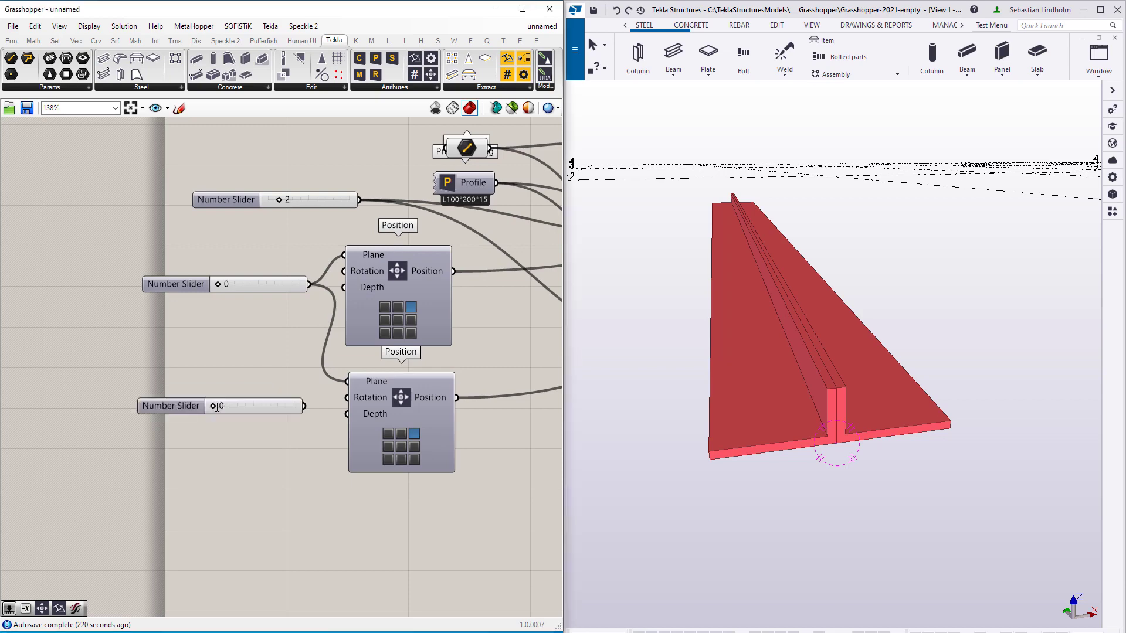
pyautogui.moveTo(304, 406); pyautogui.dragTo(338, 394)
pyautogui.rightClick(342, 276)
pyautogui.click(266, 399)
pyautogui.moveTo(266, 399); pyautogui.dragTo(231, 358)
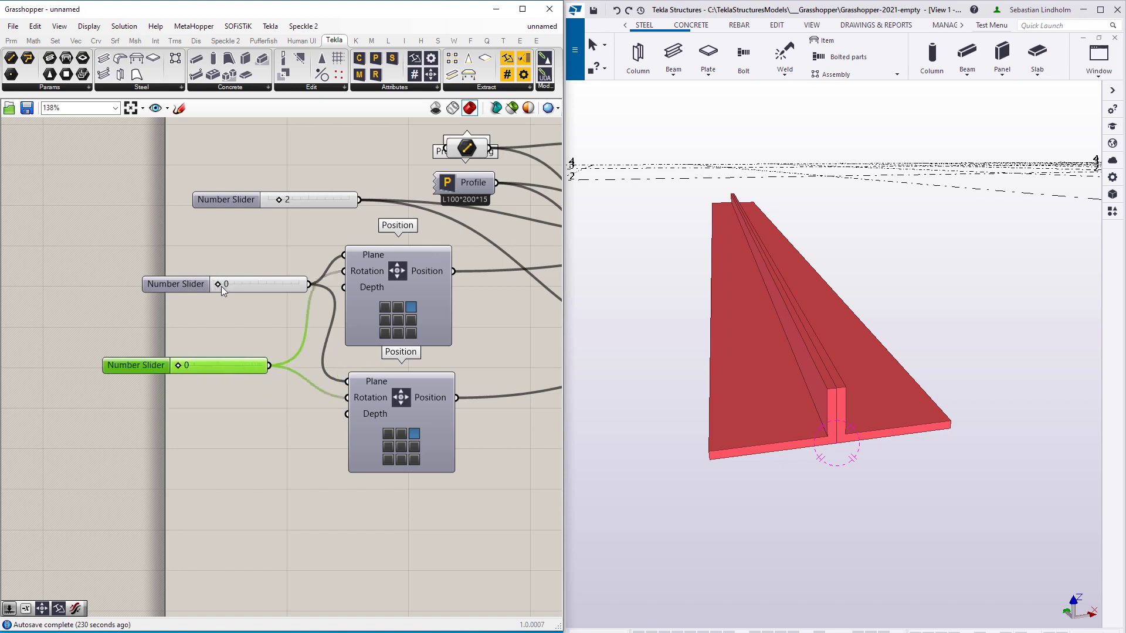
# Step: Set the Plane slider to 27 and the Rotation slider to 21
pyautogui.moveTo(220, 283); pyautogui.dragTo(234, 281)
pyautogui.moveTo(177, 365); pyautogui.dragTo(182, 359)
pyautogui.moveTo(229, 369); pyautogui.dragTo(169, 343, button='right')
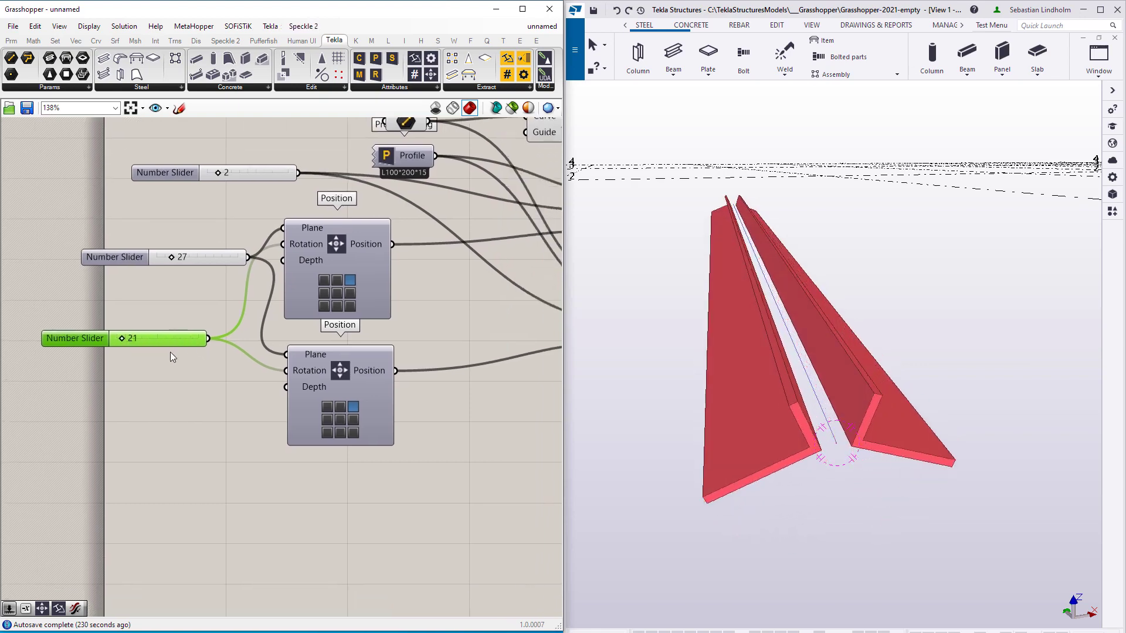
# Step: Feed the Rotation slider through a Negative component into the lower Position's Rotation input, replacing the direct connection, and set the slider to 0
pyautogui.doubleClick(161, 399)
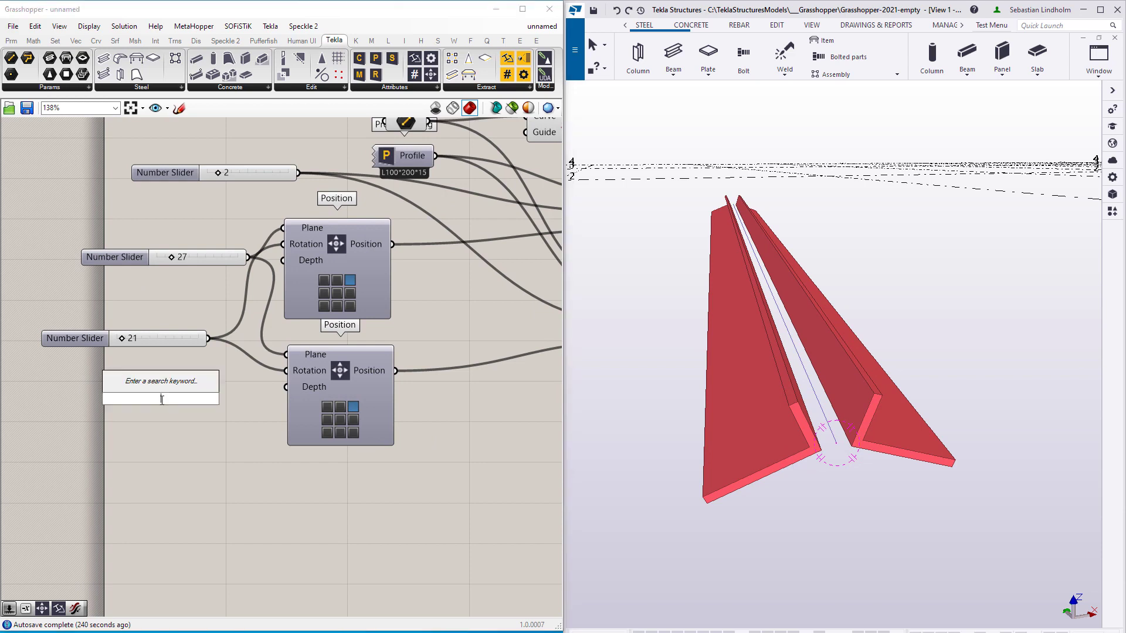
pyautogui.write('neg')
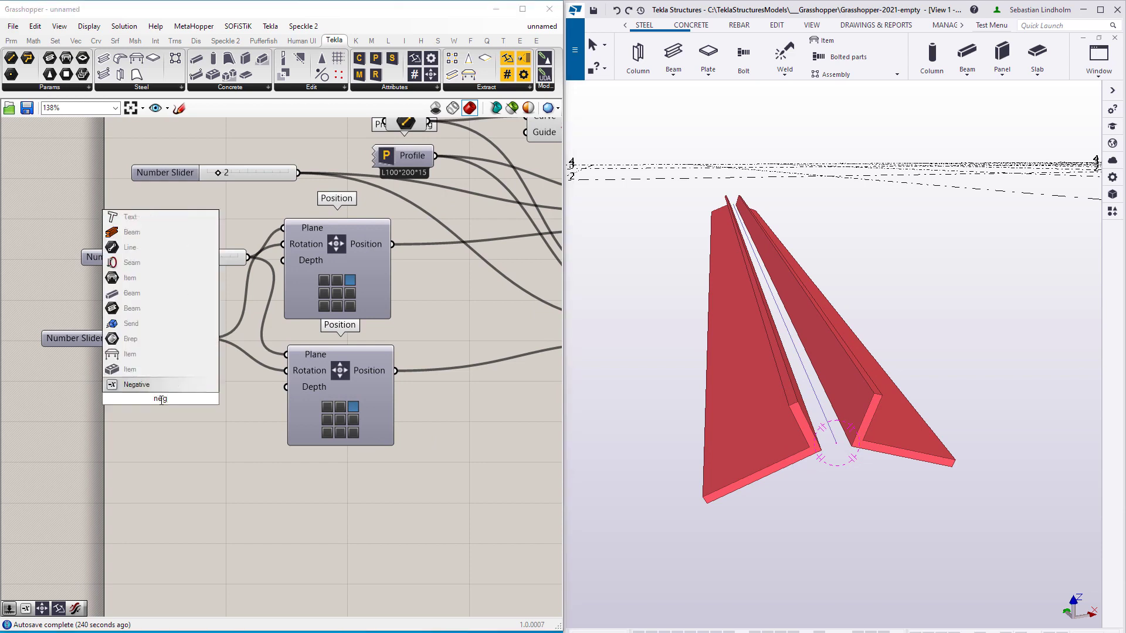
pyautogui.click(159, 384)
pyautogui.moveTo(209, 339); pyautogui.dragTo(115, 398)
pyautogui.moveTo(208, 399); pyautogui.dragTo(286, 371)
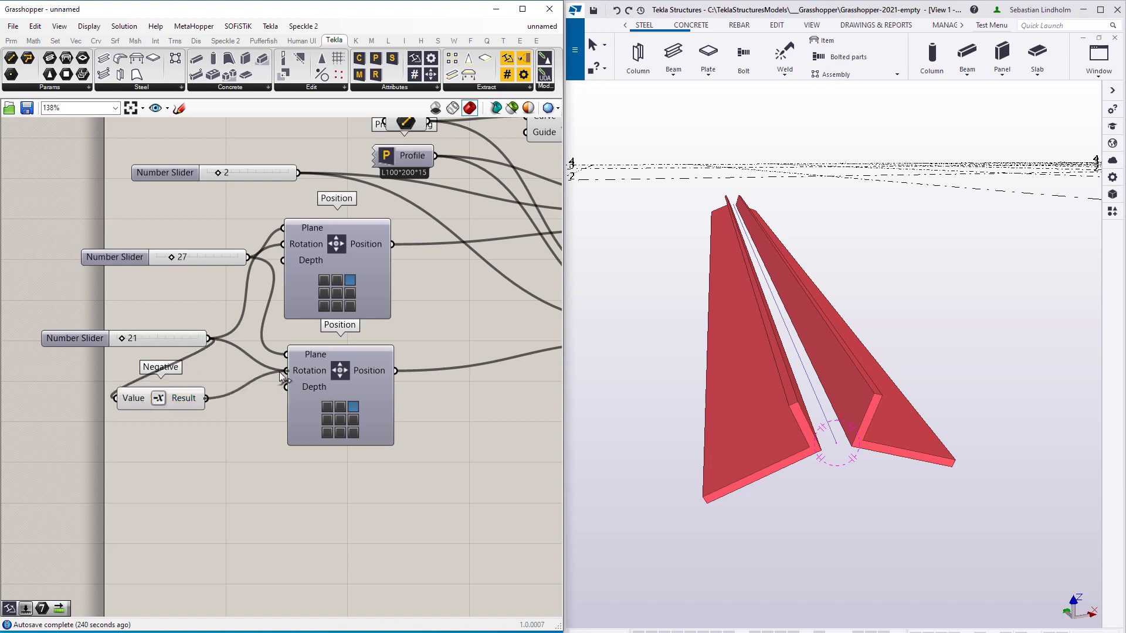
pyautogui.moveTo(124, 343); pyautogui.dragTo(99, 337)
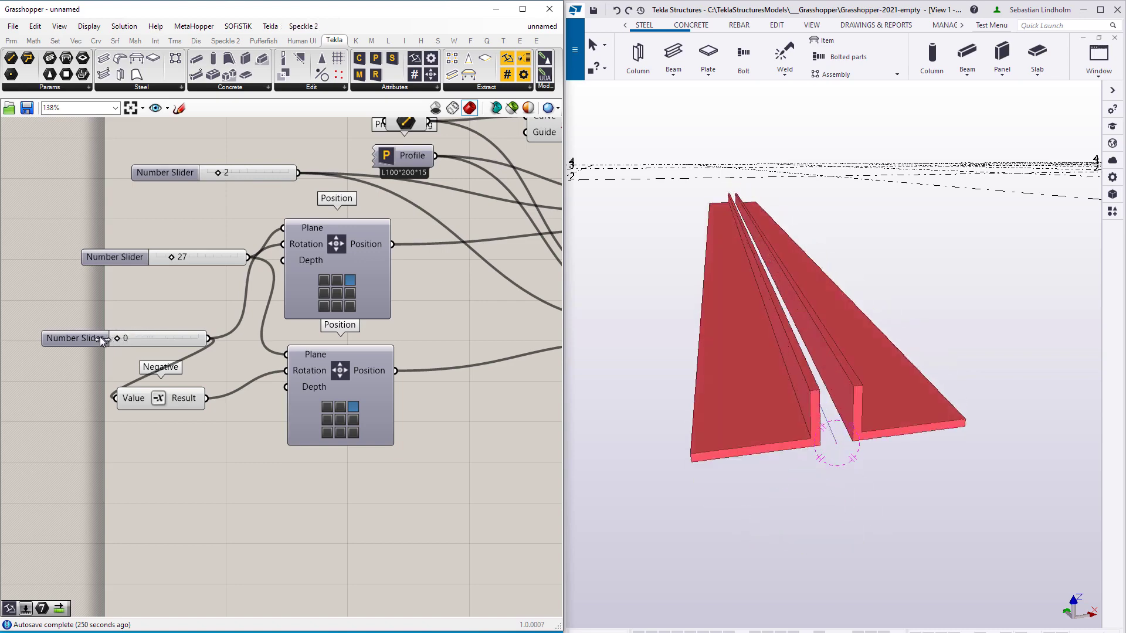
# Step: Move both Position components closer to the Beams and place the Negative component between the Rotation slider and the lower Position
pyautogui.moveTo(351, 314); pyautogui.dragTo(265, 409, button='right')
pyautogui.scroll(-5, 265, 409)
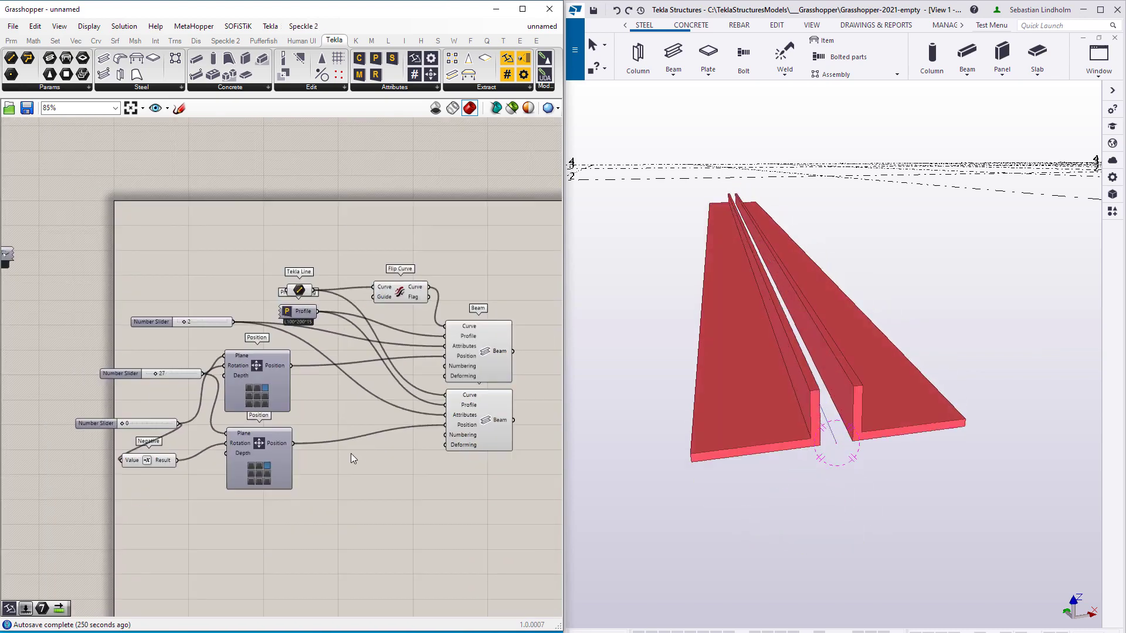
pyautogui.moveTo(350, 452); pyautogui.dragTo(265, 402)
pyautogui.click(265, 396)
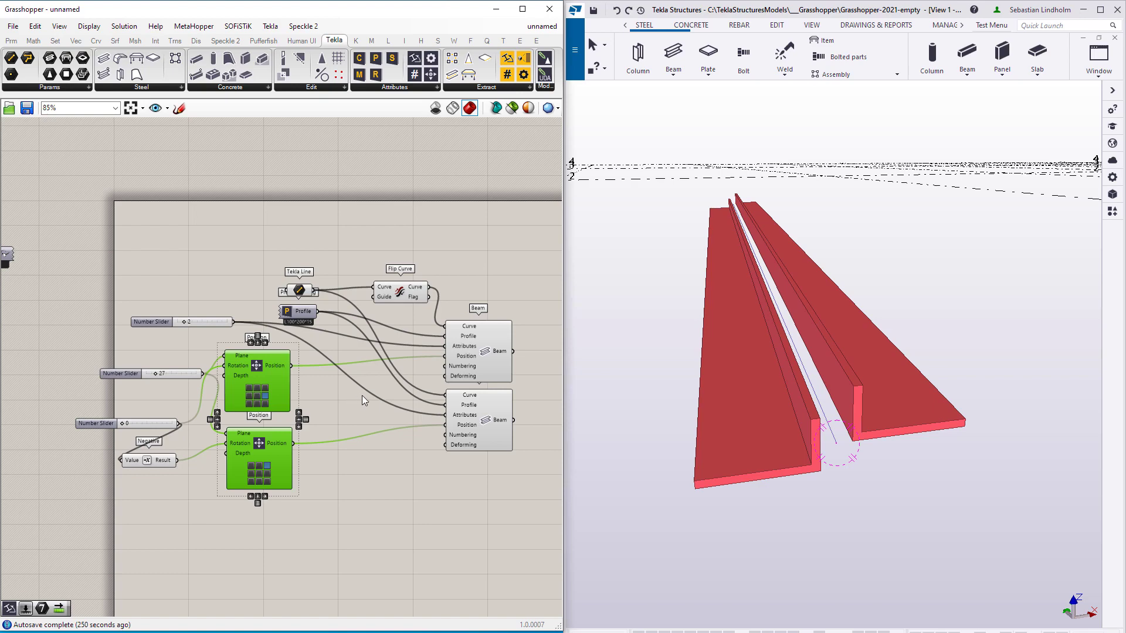
pyautogui.click(265, 389)
pyautogui.moveTo(266, 363); pyautogui.dragTo(360, 364)
pyautogui.moveTo(161, 462); pyautogui.dragTo(259, 443)
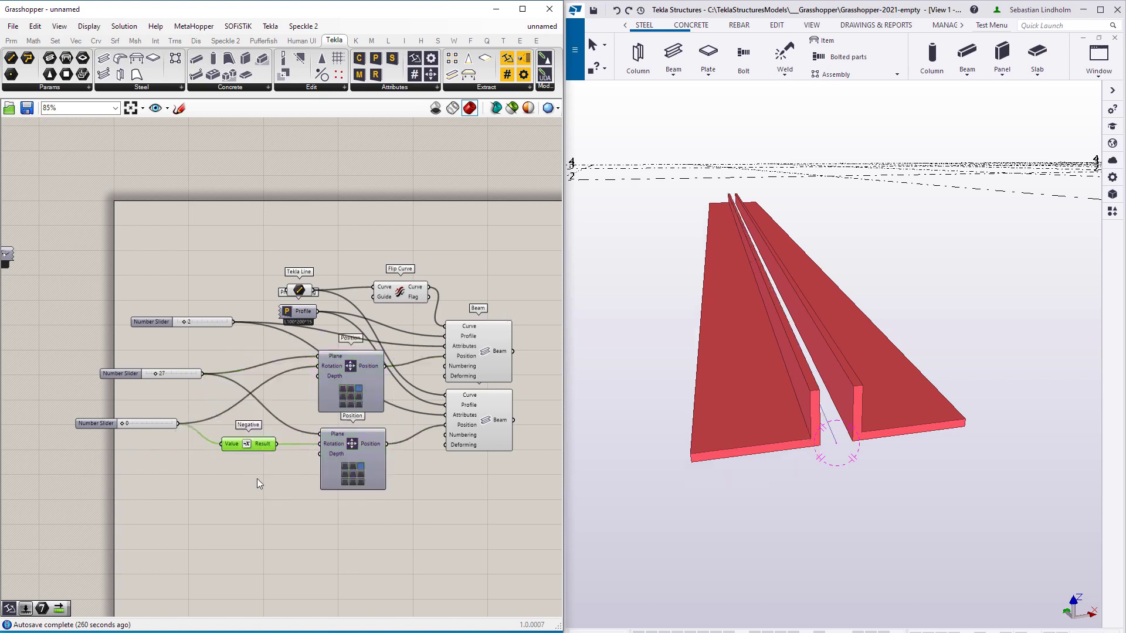
pyautogui.click(257, 478)
# Step: Save the definition as TwinProfile.gh in the Grasshopper Component Plugin Examples folder
pyautogui.moveTo(404, 406); pyautogui.dragTo(374, 388, button='right')
pyautogui.scroll(2, 374, 389)
pyautogui.scroll(-2, 374, 384)
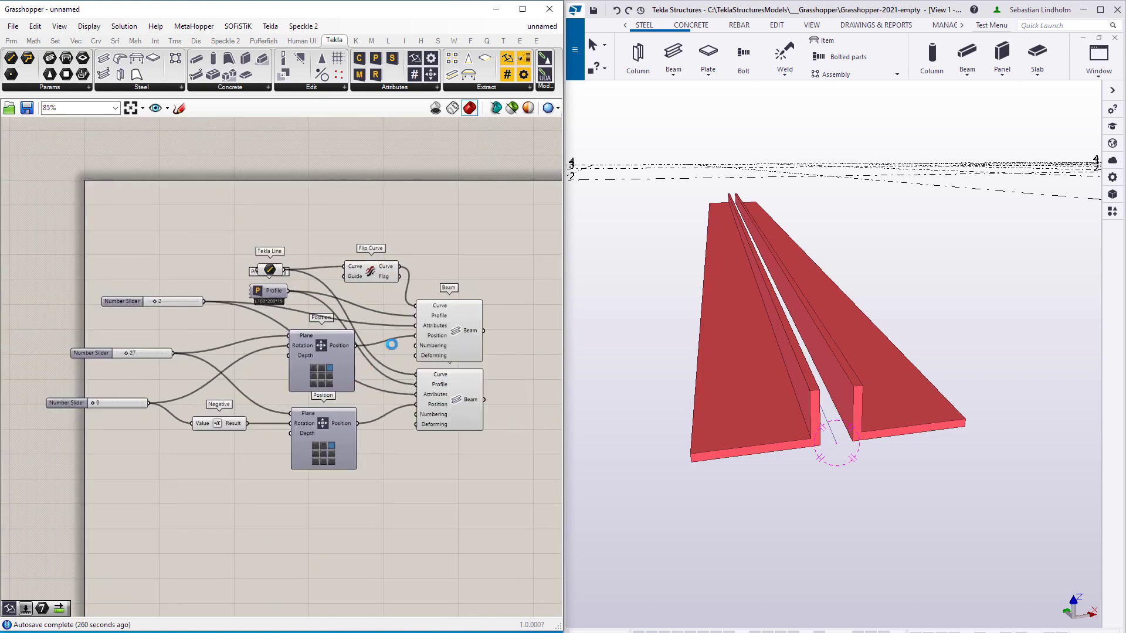
pyautogui.hotkey('ctrl', 's')
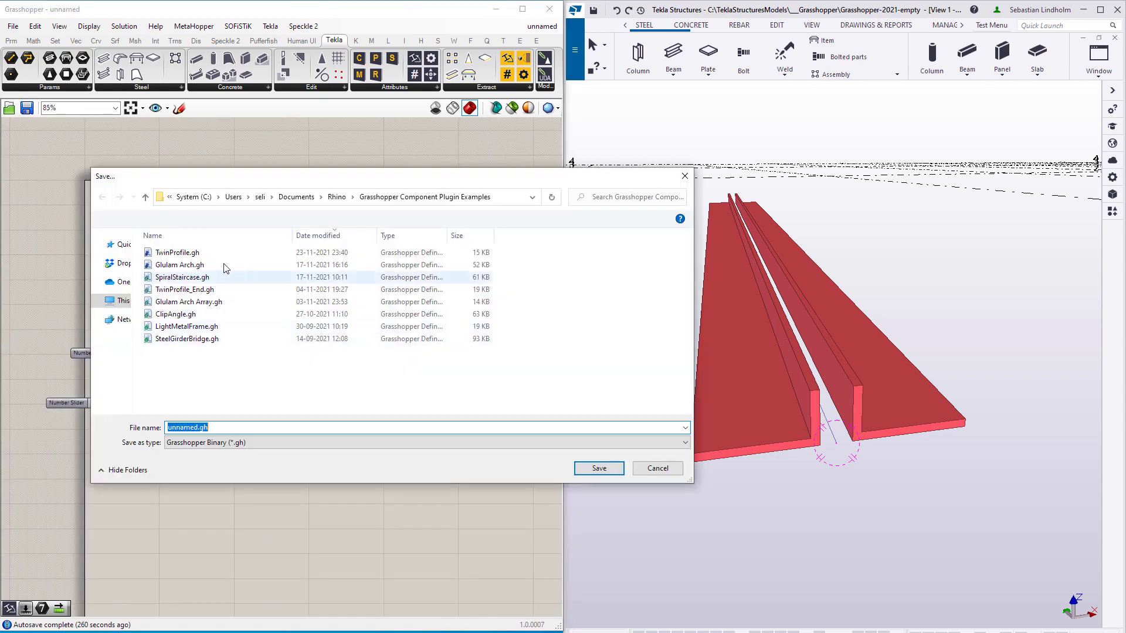
pyautogui.click(175, 253)
pyautogui.click(603, 468)
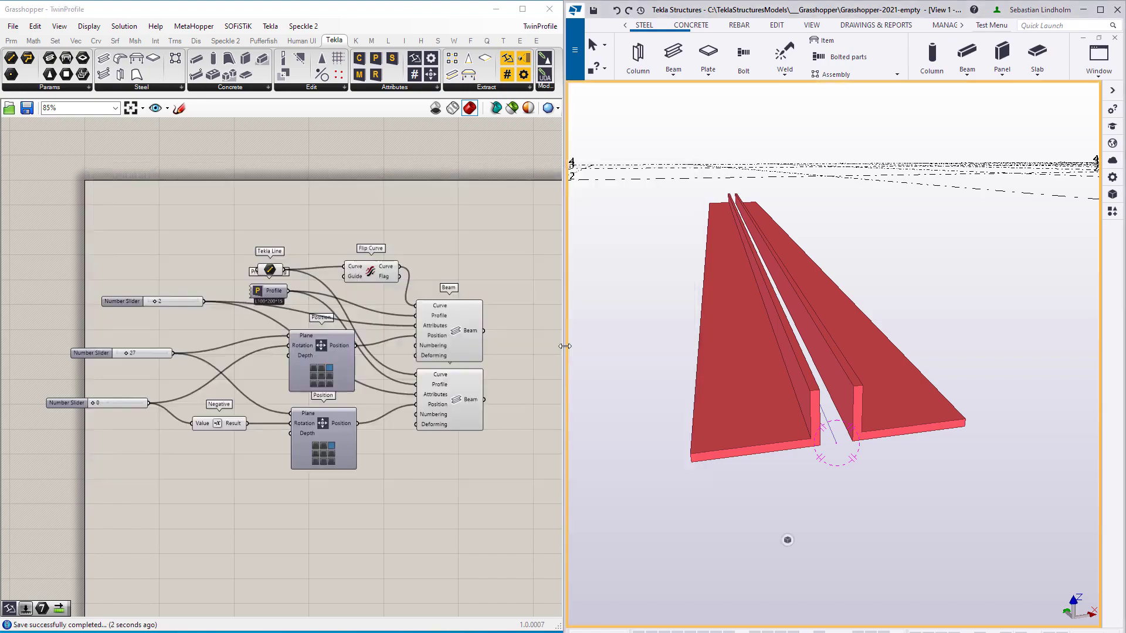
# Step: Switch to Tekla Structures, open the Grasshopper Component's properties and load TwinProfile.gh as its definition
pyautogui.moveTo(412, 341); pyautogui.dragTo(387, 343)
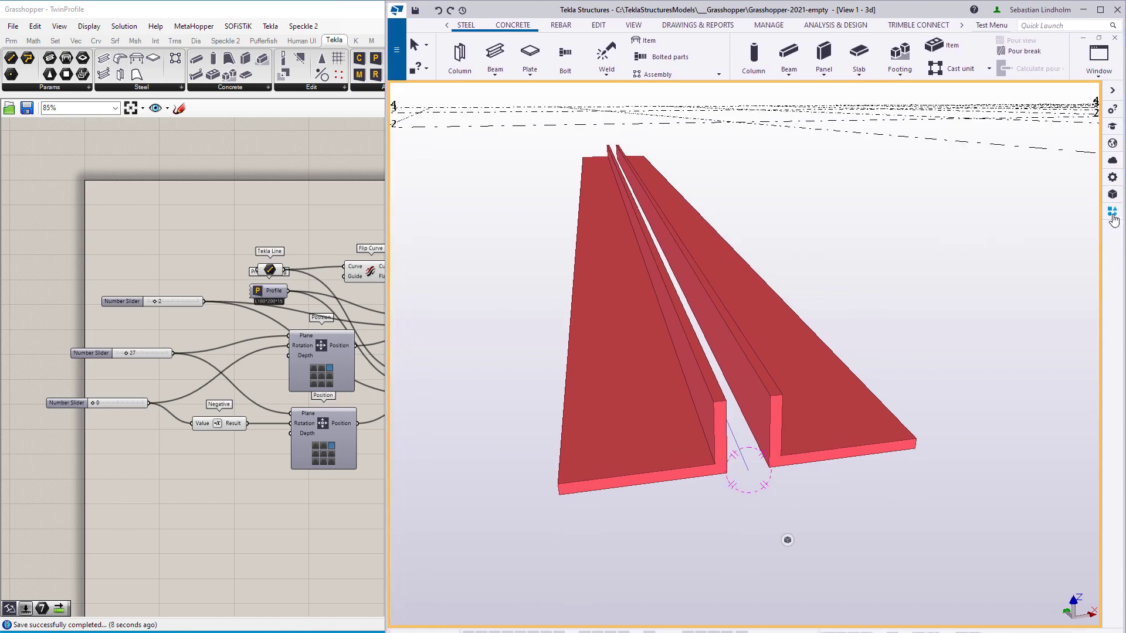
pyautogui.click(1112, 211)
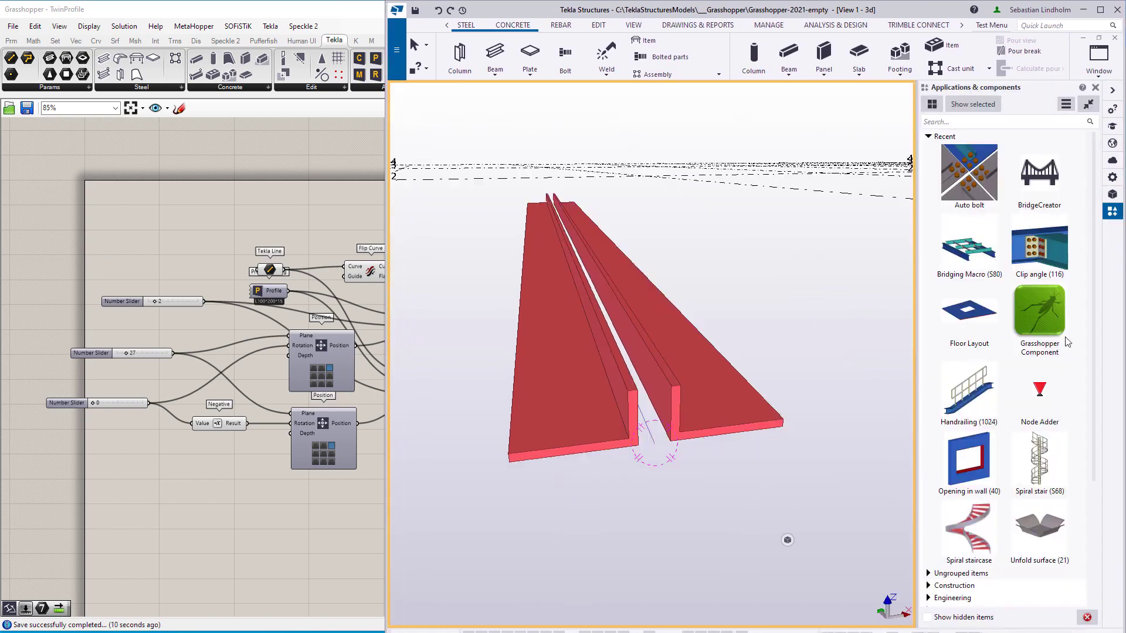
pyautogui.click(1036, 311)
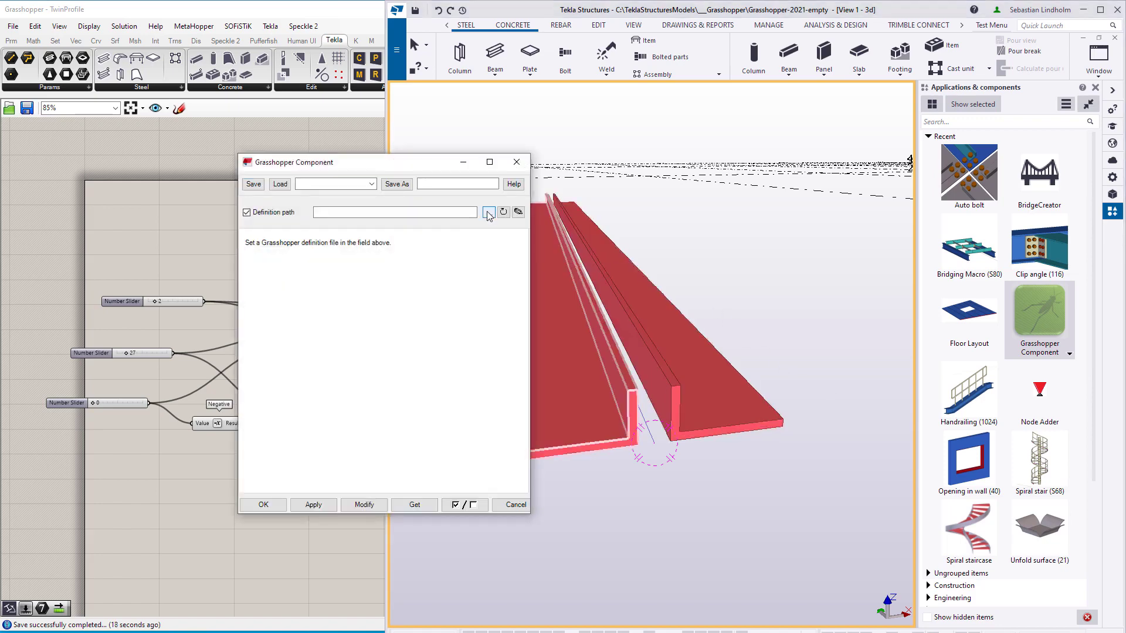
pyautogui.click(487, 212)
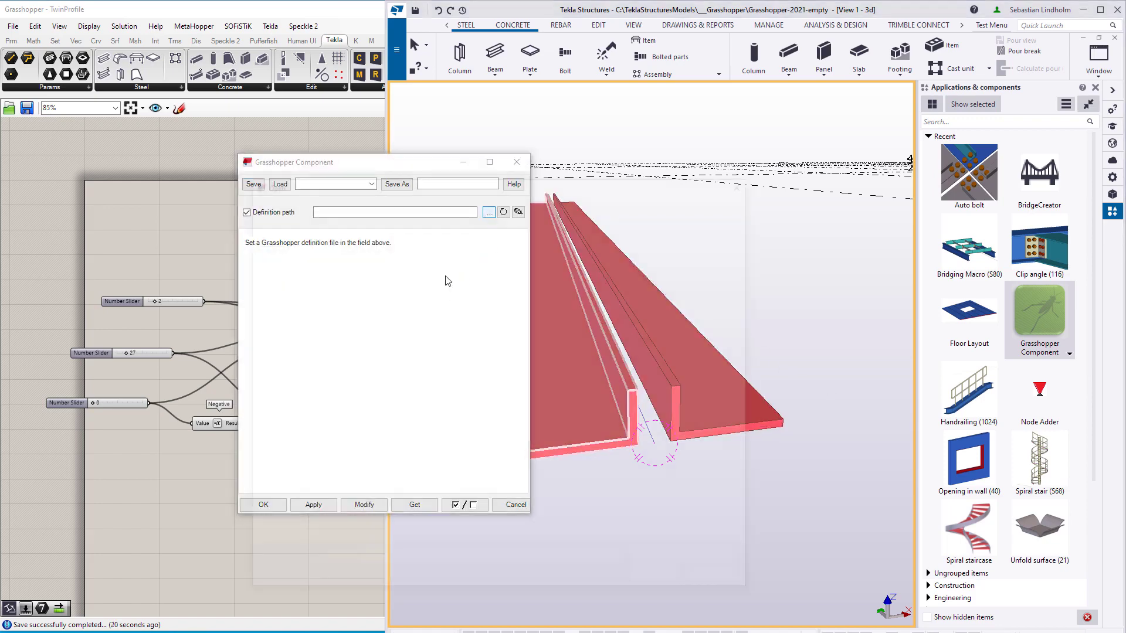
pyautogui.doubleClick(441, 259)
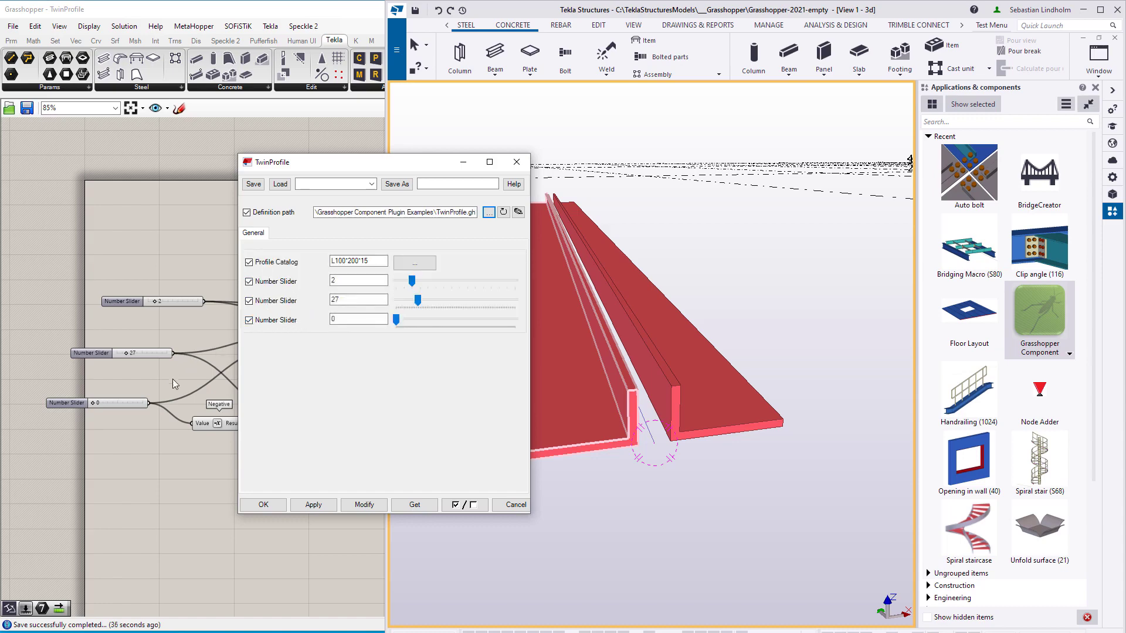
# Step: Insert a TwinProfile component along a line about 3600 mm long beside the existing beam pair in the Tekla model
pyautogui.scroll(2, 172, 379)
pyautogui.click(132, 339)
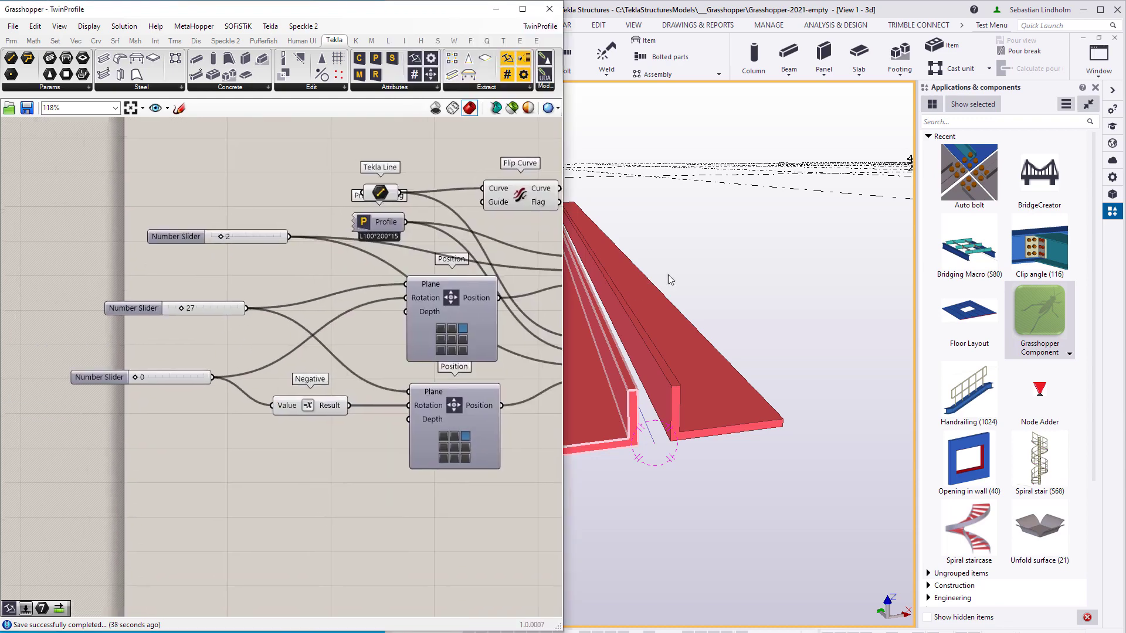
pyautogui.click(664, 273)
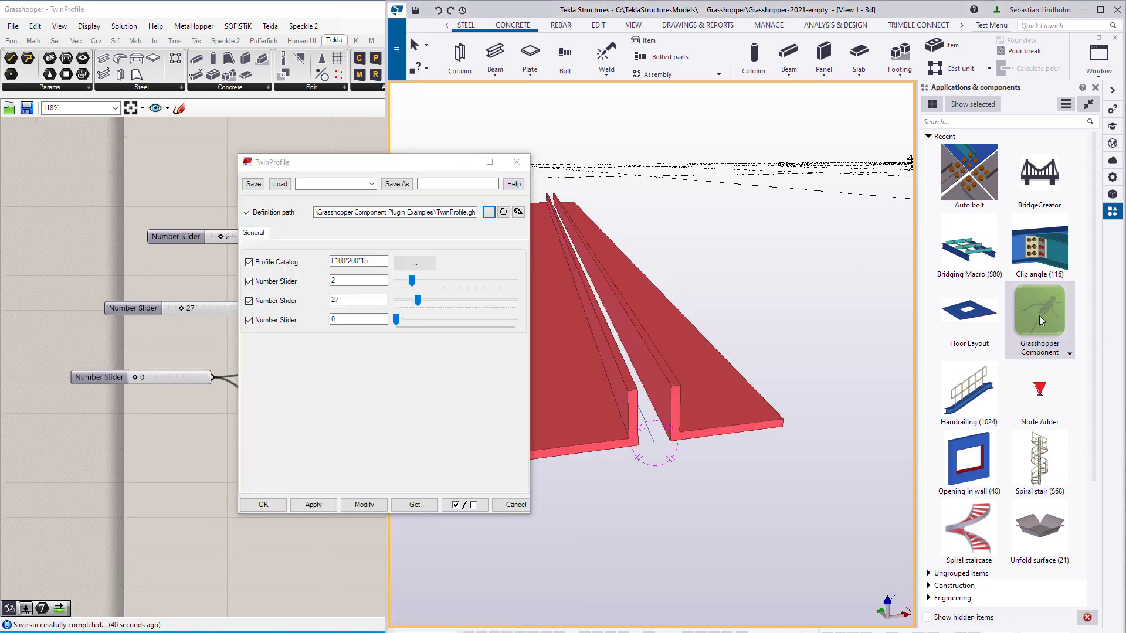
pyautogui.keyDown('ctrl'); pyautogui.moveTo(915, 340); pyautogui.dragTo(734, 430, button='middle'); pyautogui.keyUp('ctrl')
pyautogui.click(753, 456)
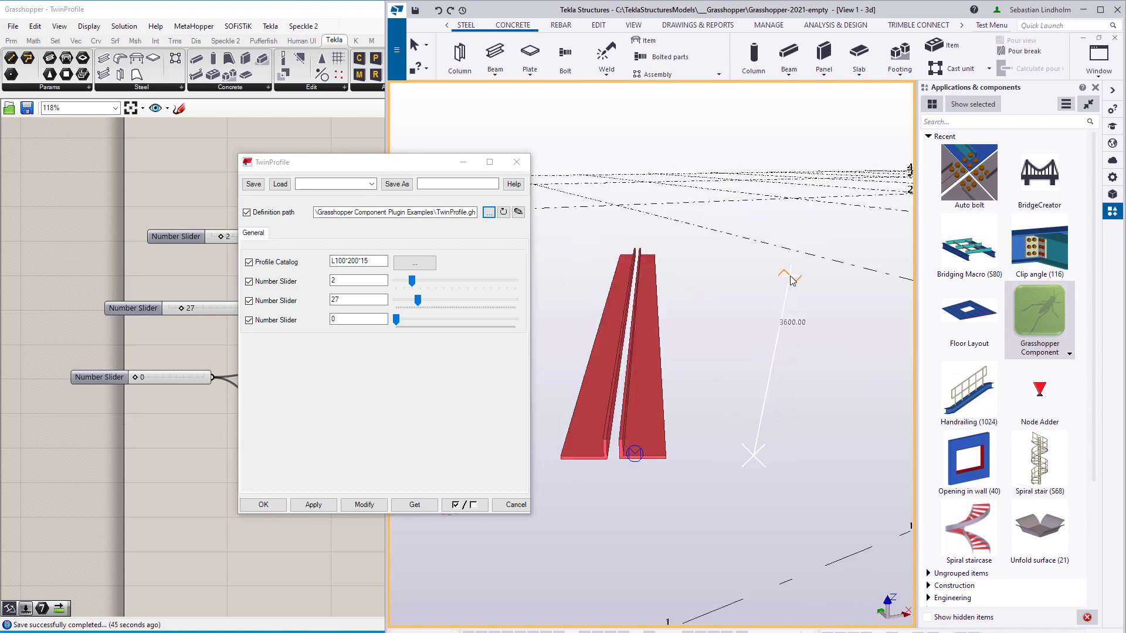
pyautogui.click(790, 275)
pyautogui.click(780, 324)
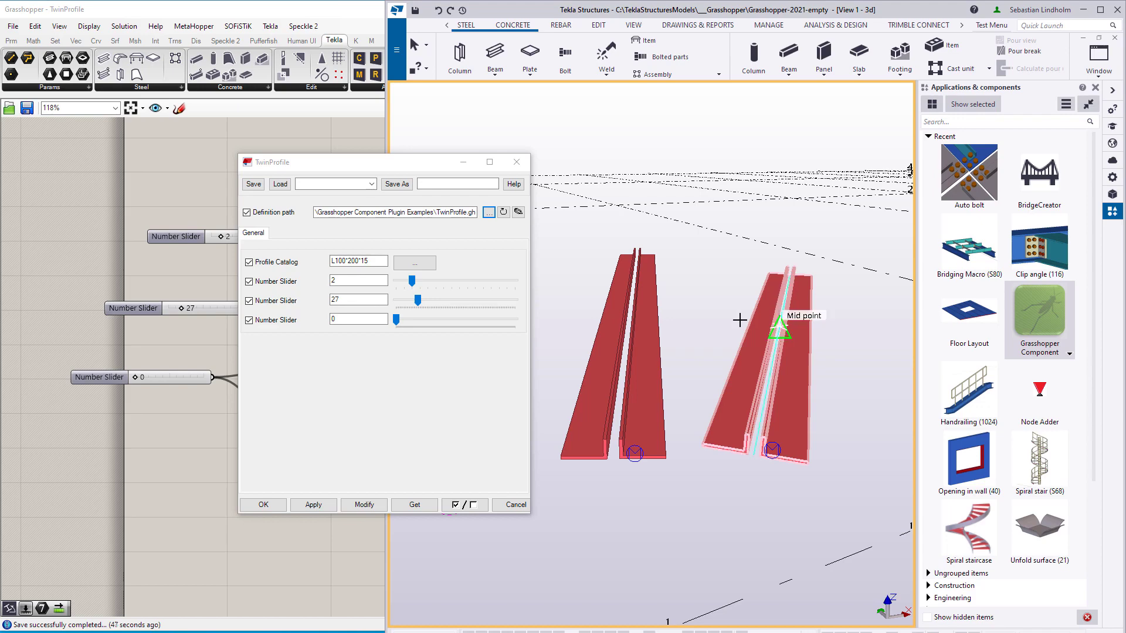
# Step: Select both TwinProfile components and change their second Number Slider parameter to 44
pyautogui.click(636, 339)
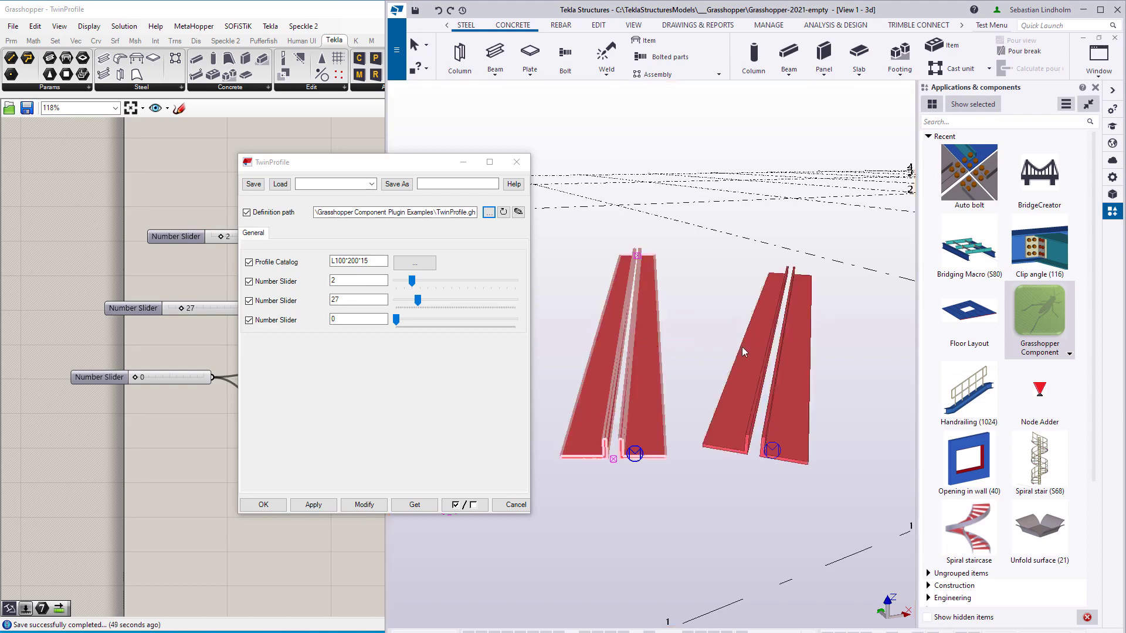
pyautogui.moveTo(417, 300); pyautogui.dragTo(378, 332)
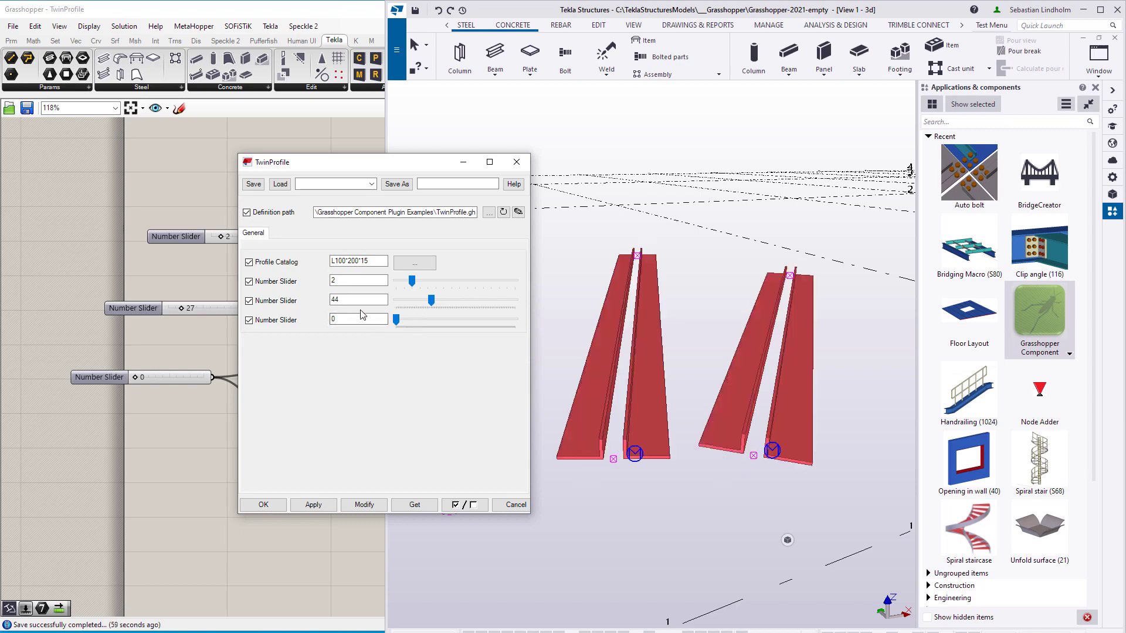
# Step: Switch to Grasshopper, rename the Attributes number slider to Class and the Plane number slider to Gap
pyautogui.click(203, 279)
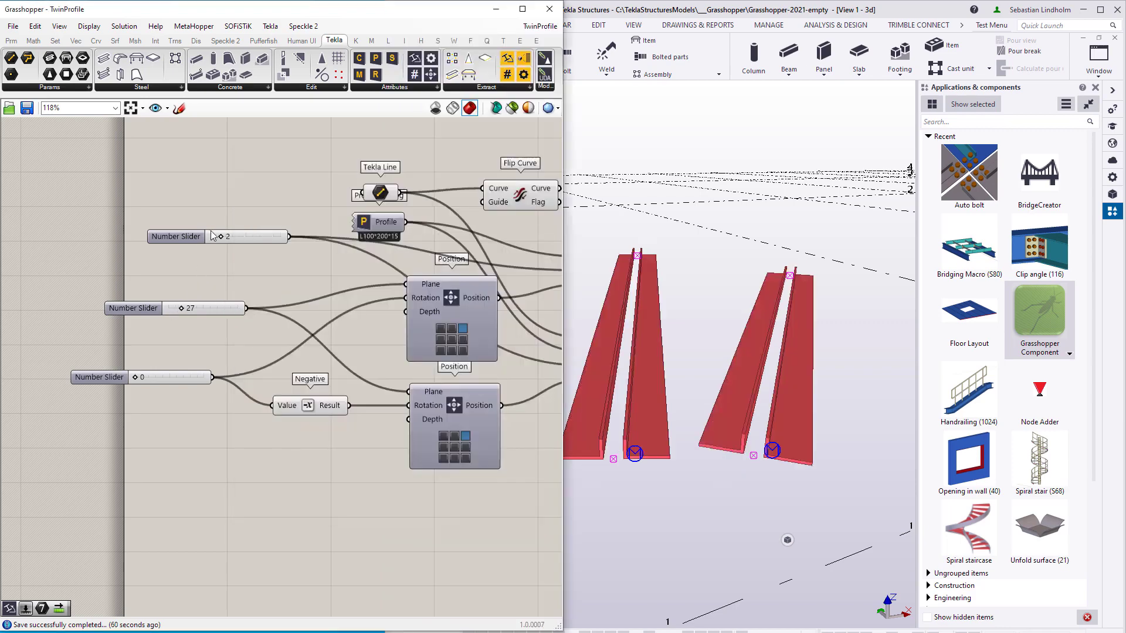
pyautogui.rightClick(180, 240)
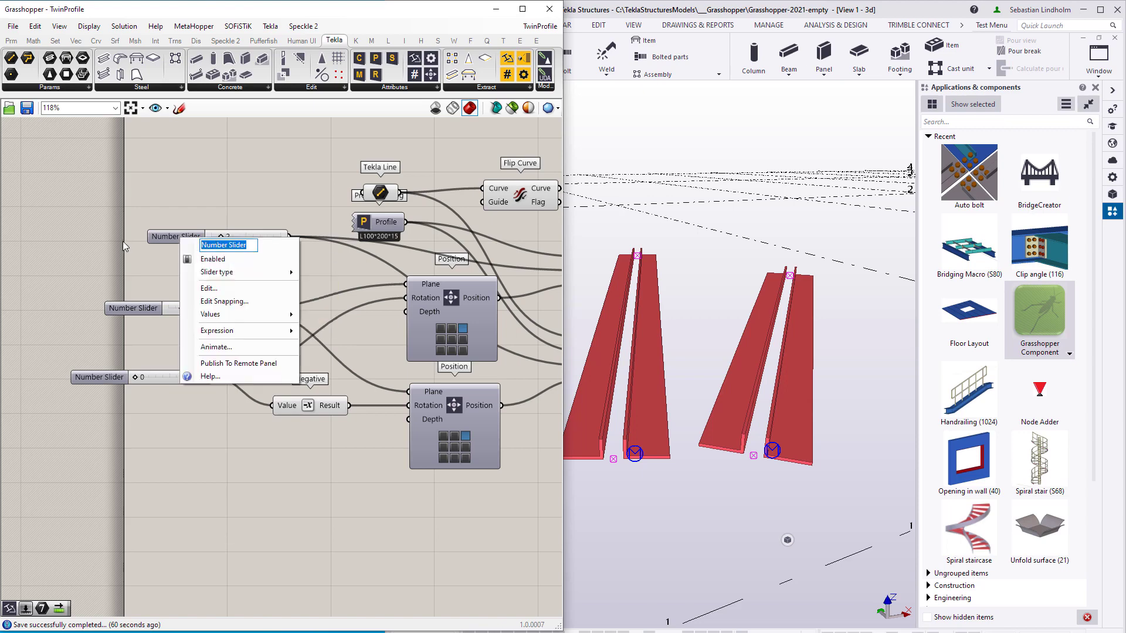
pyautogui.write('Class')
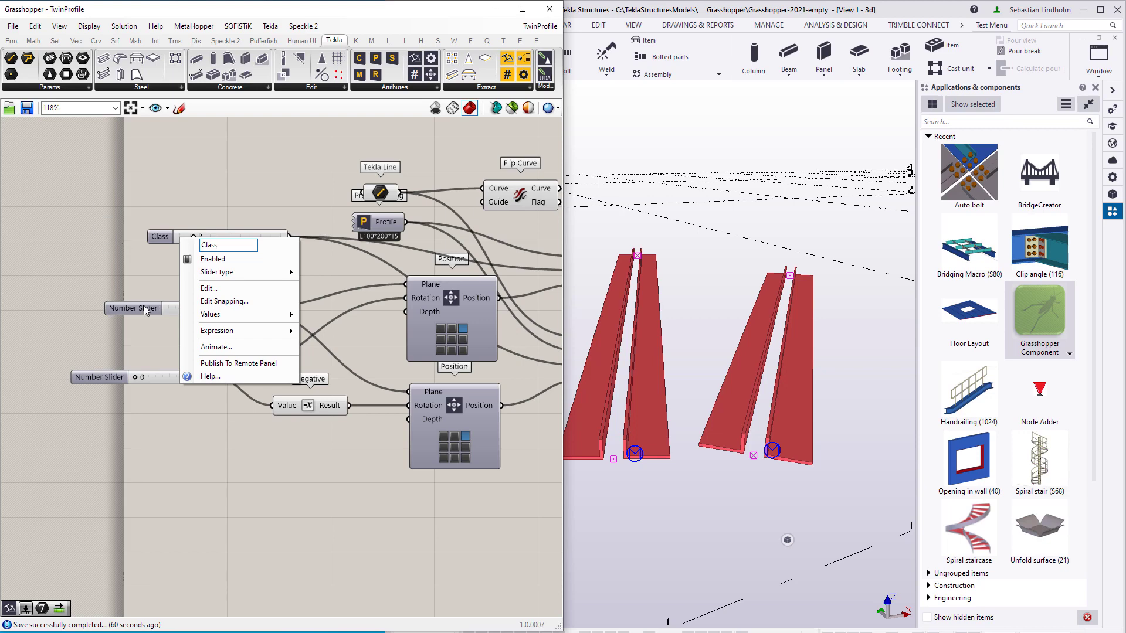
pyautogui.press('Return')
pyautogui.rightClick(145, 307)
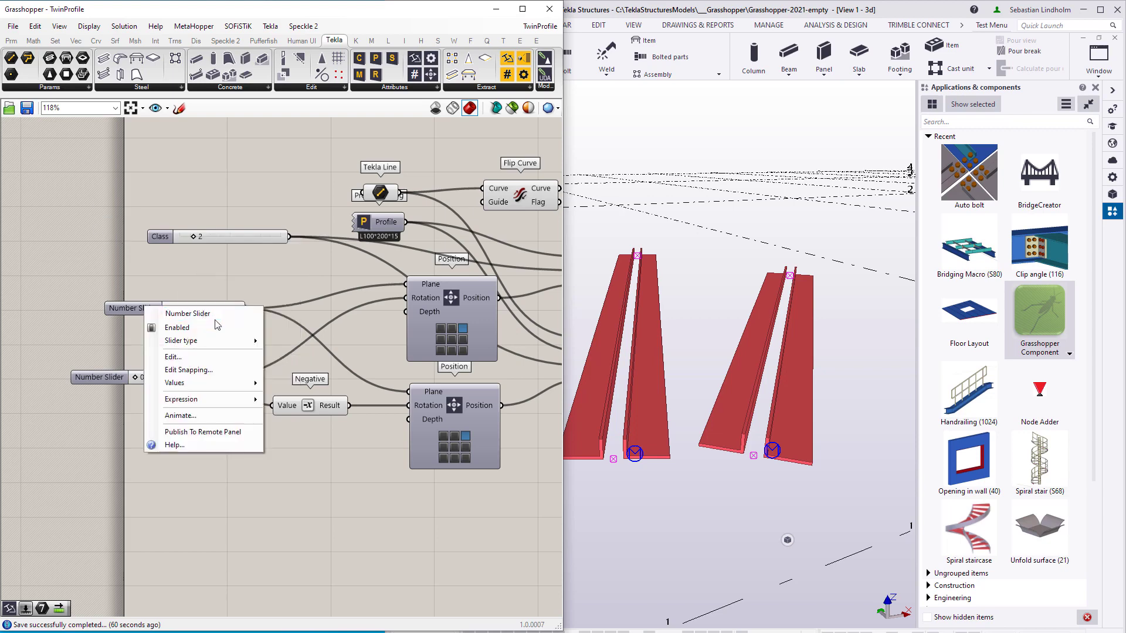
pyautogui.write('Gap')
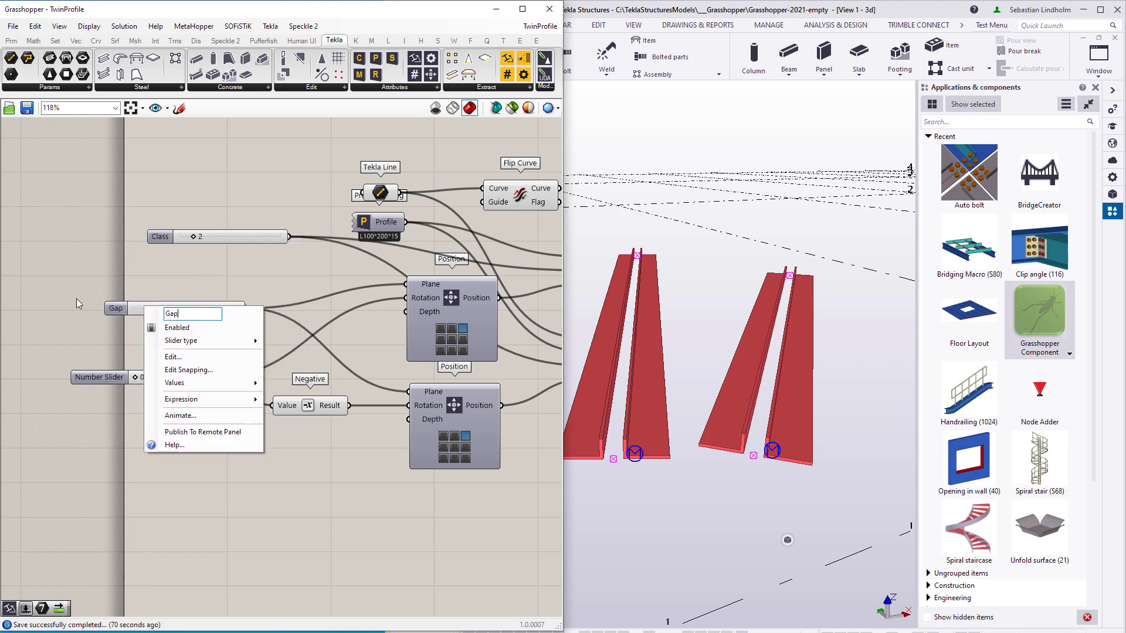
# Step: Rename the remaining number slider to Rotation and reload the saved definition in Tekla Structures' TwinProfile properties
pyautogui.press('Return')
pyautogui.rightClick(113, 378)
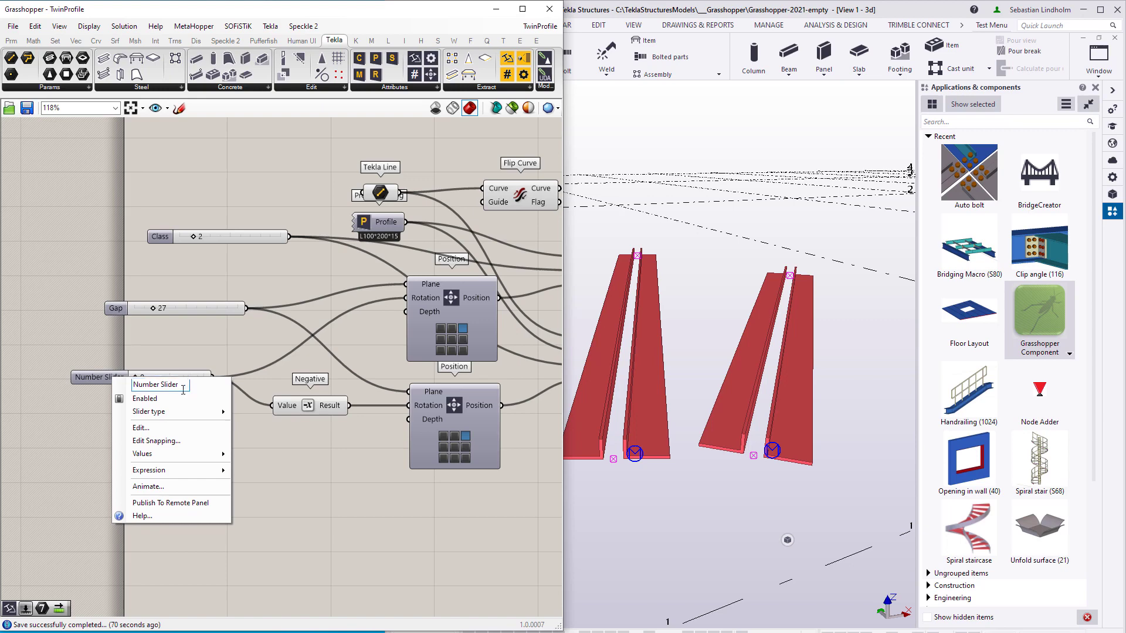
pyautogui.write('Rotation')
pyautogui.click(353, 454)
pyautogui.hotkey('ctrl', 's')
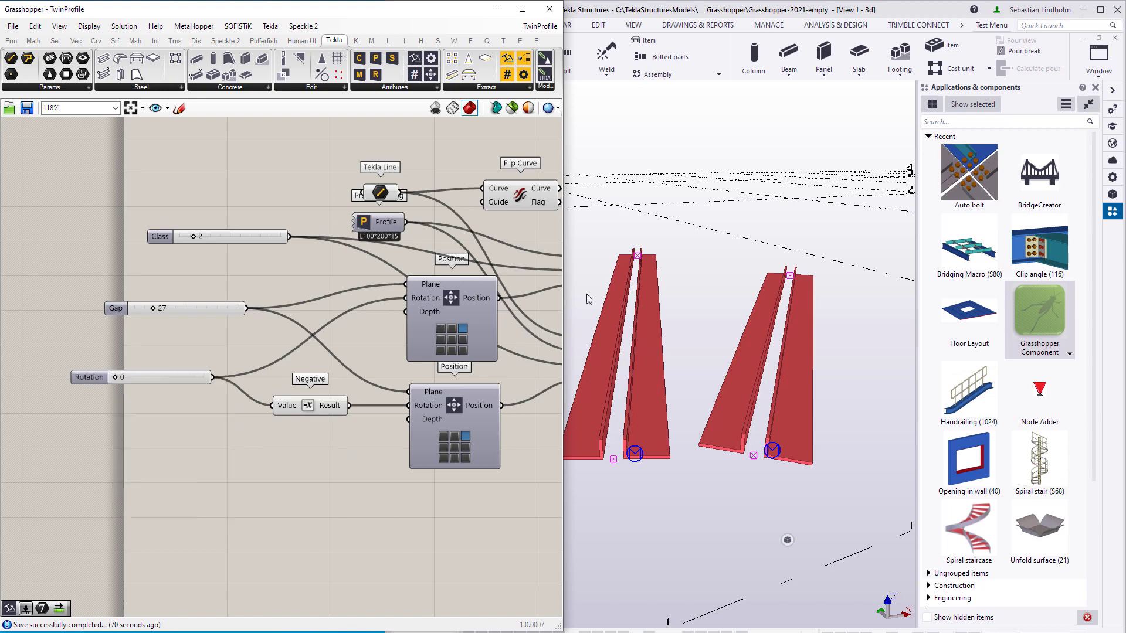
pyautogui.click(728, 284)
pyautogui.click(504, 212)
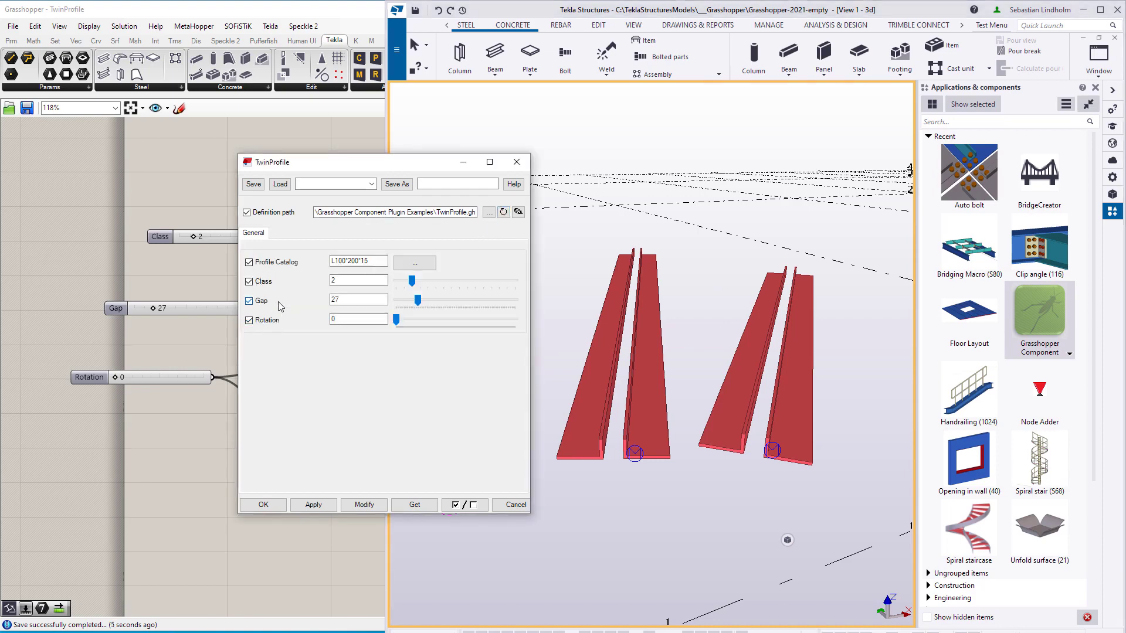
# Step: Switch to Grasshopper, add a number slider ranging from 0 to 5000 below the Rotation slider and name it Cambering
pyautogui.click(215, 332)
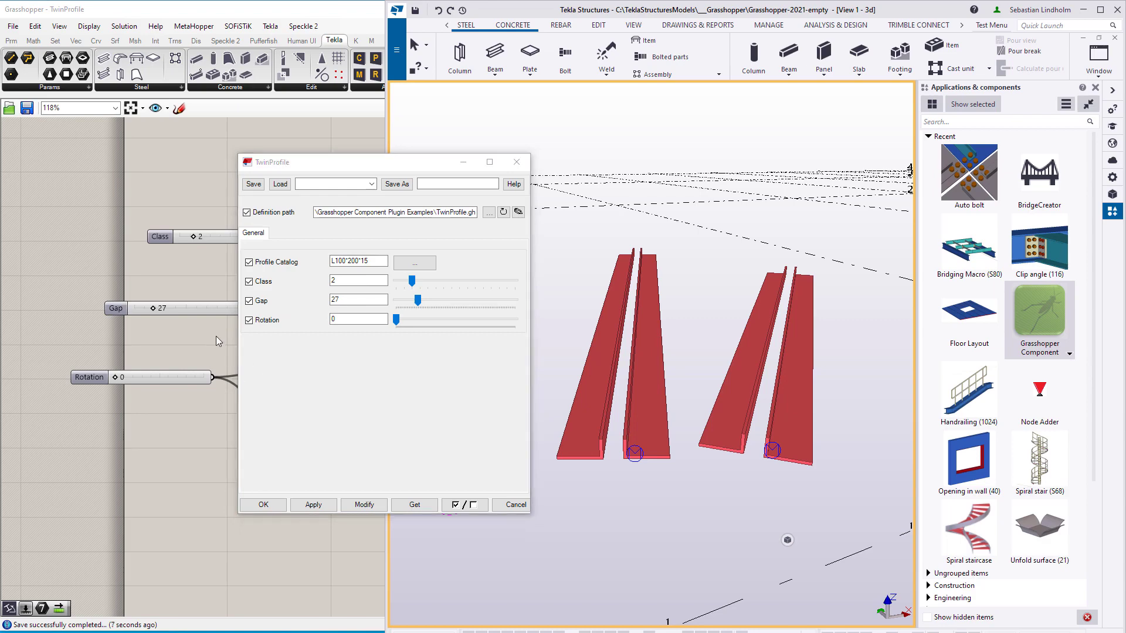
pyautogui.moveTo(310, 471); pyautogui.dragTo(268, 350, button='right')
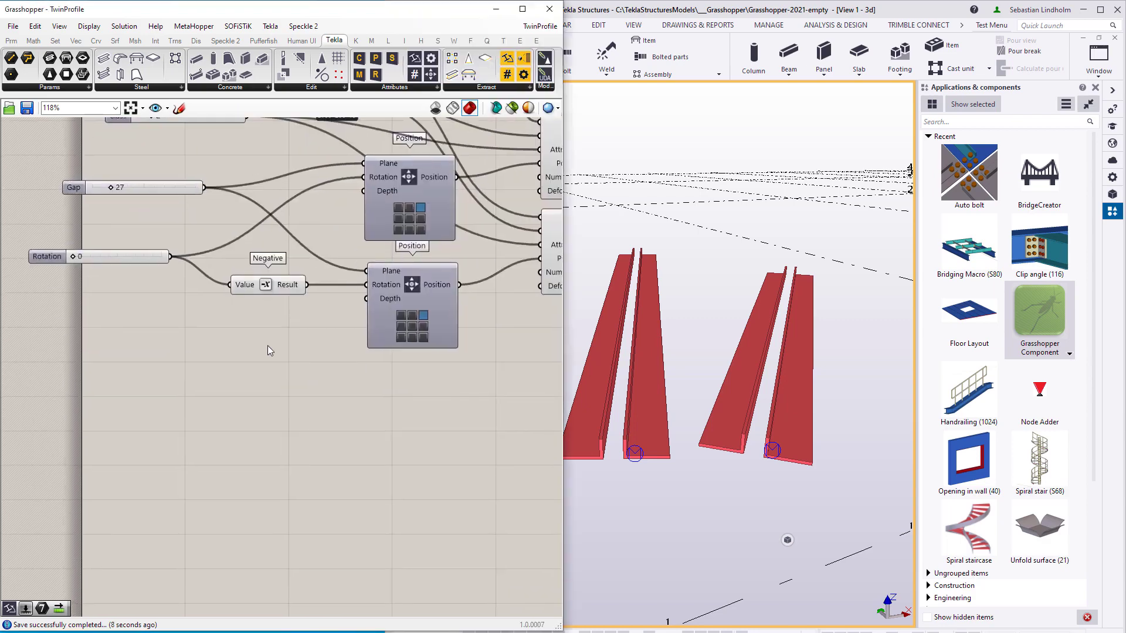
pyautogui.doubleClick(190, 391)
pyautogui.write('0<5000')
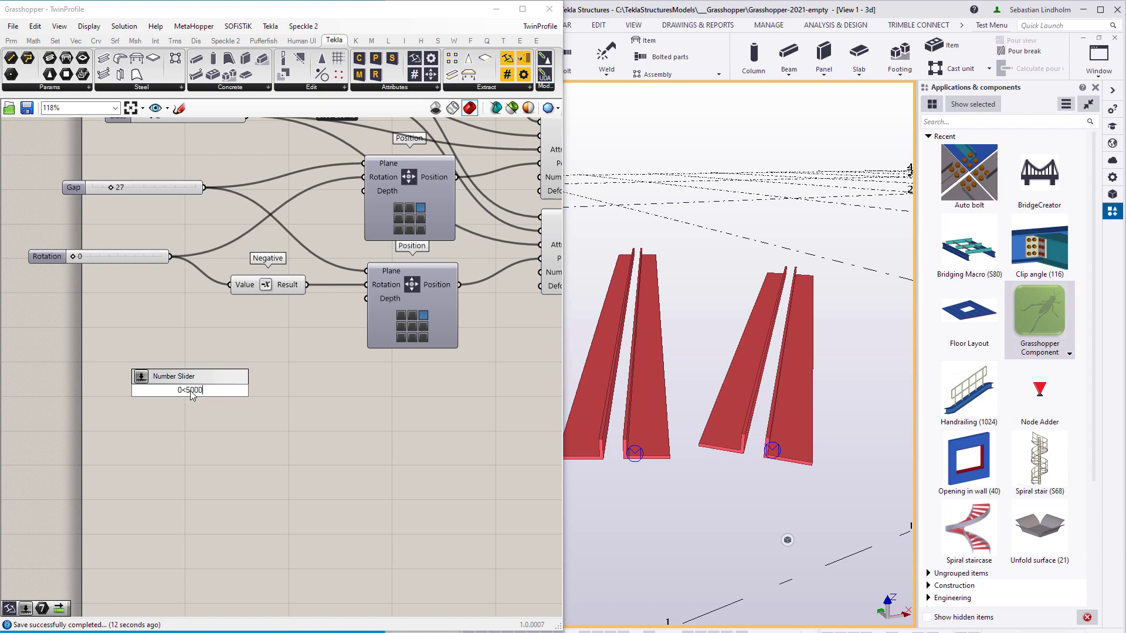
pyautogui.press('Return')
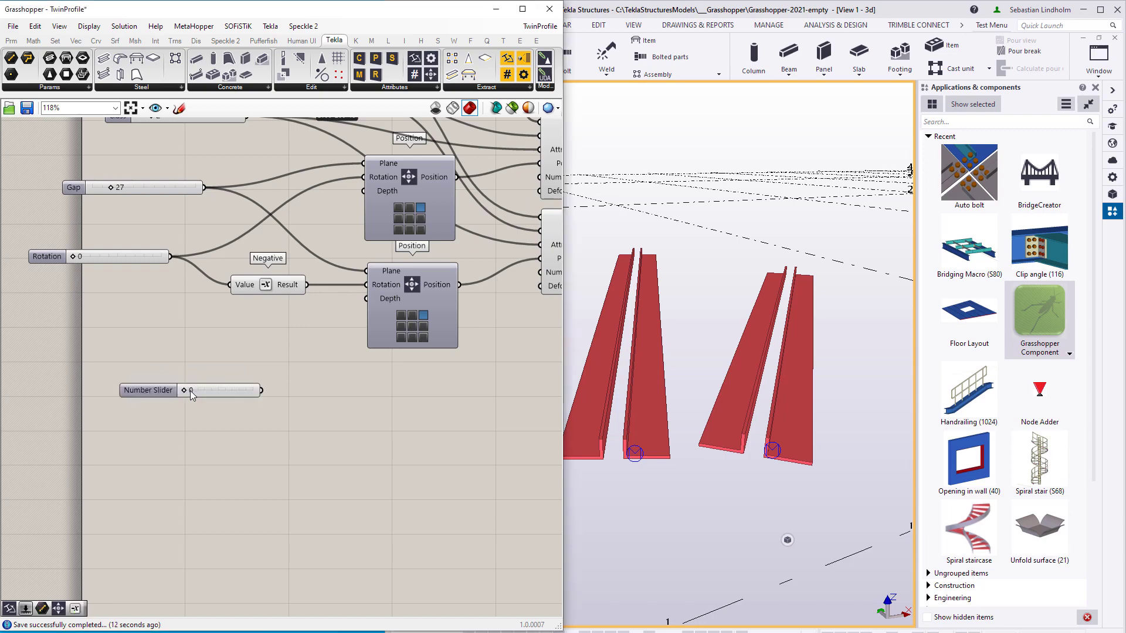
pyautogui.rightClick(160, 390)
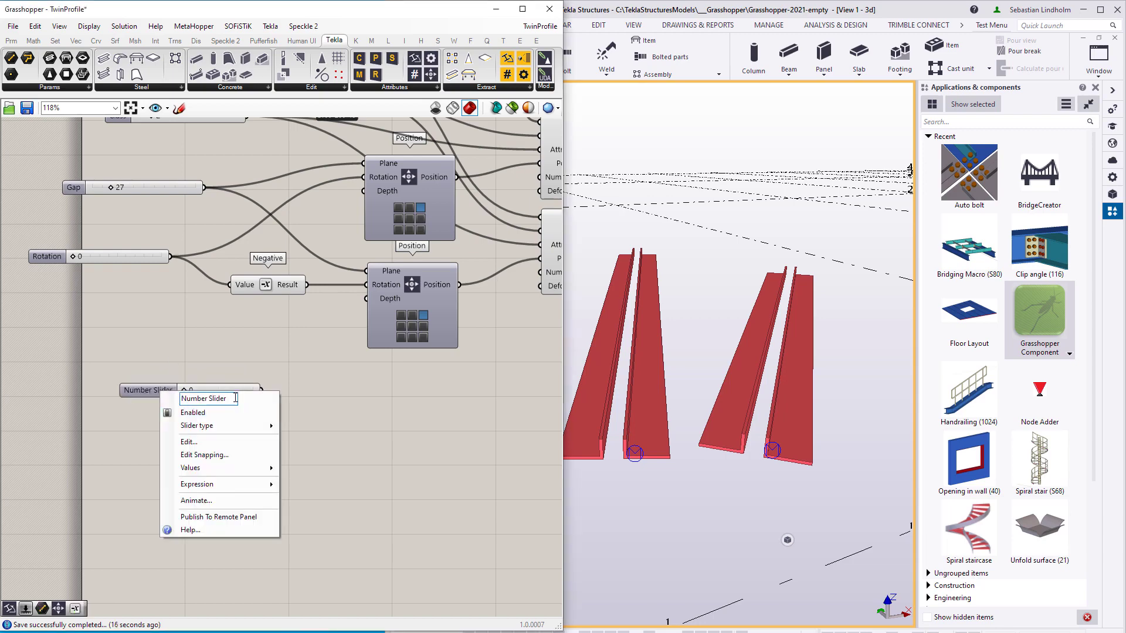
pyautogui.write('Cambering')
pyautogui.press('Return')
# Step: Add a Deforming Attributes component, feed its Cambering input from the Cambering slider and wire its output to both beams' Deforming inputs
pyautogui.moveTo(398, 439); pyautogui.dragTo(339, 430, button='right')
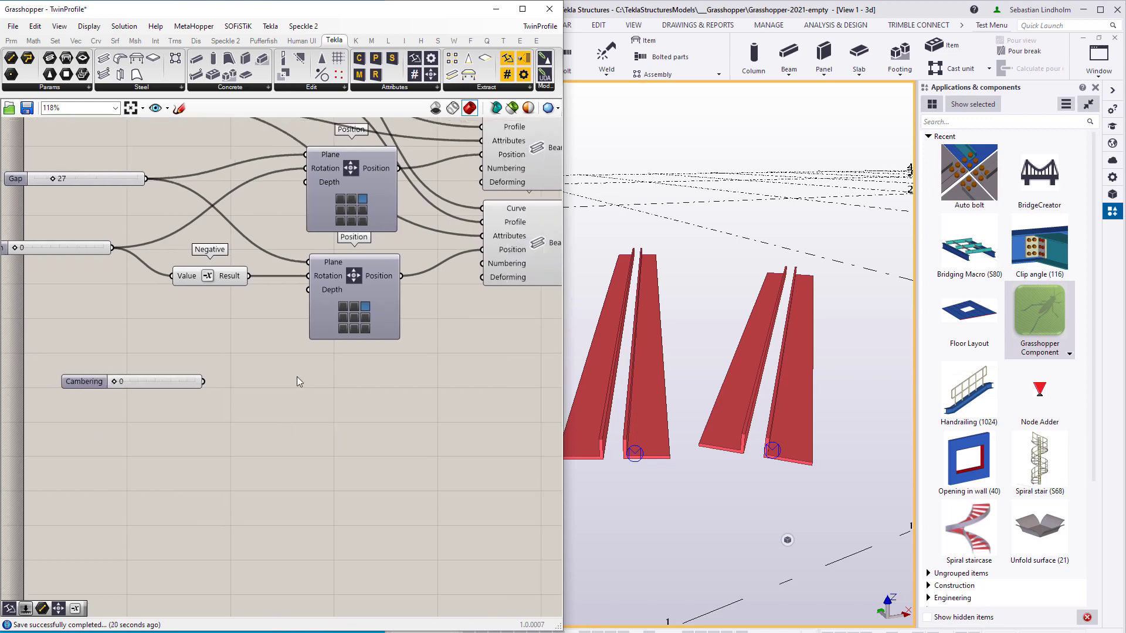
pyautogui.doubleClick(303, 407)
pyautogui.write('de')
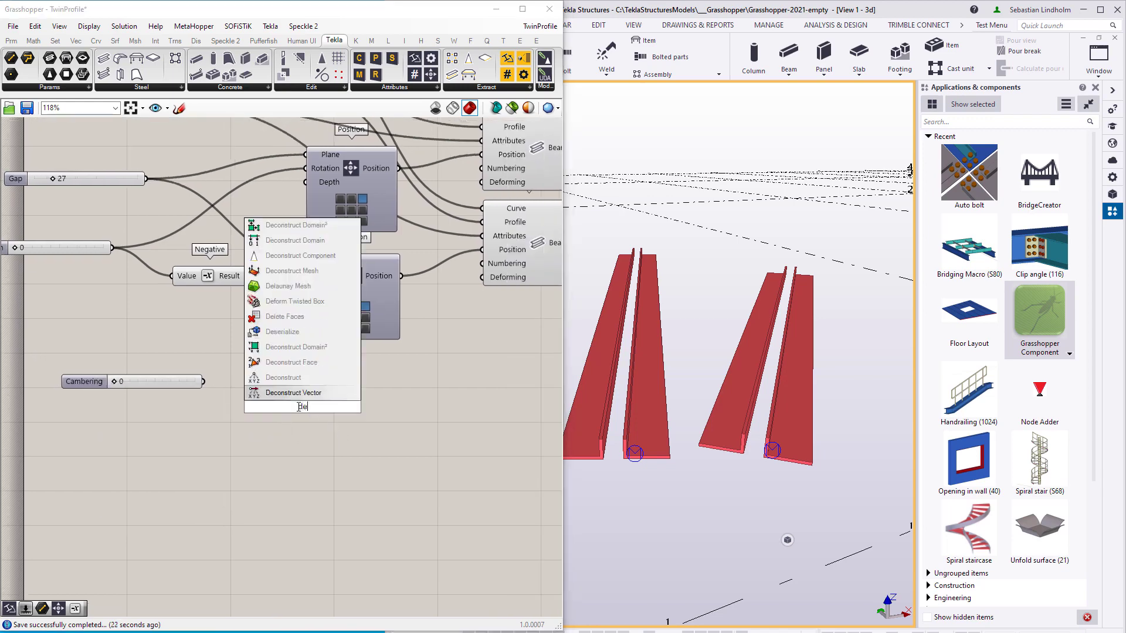
pyautogui.write('f')
pyautogui.press('Return')
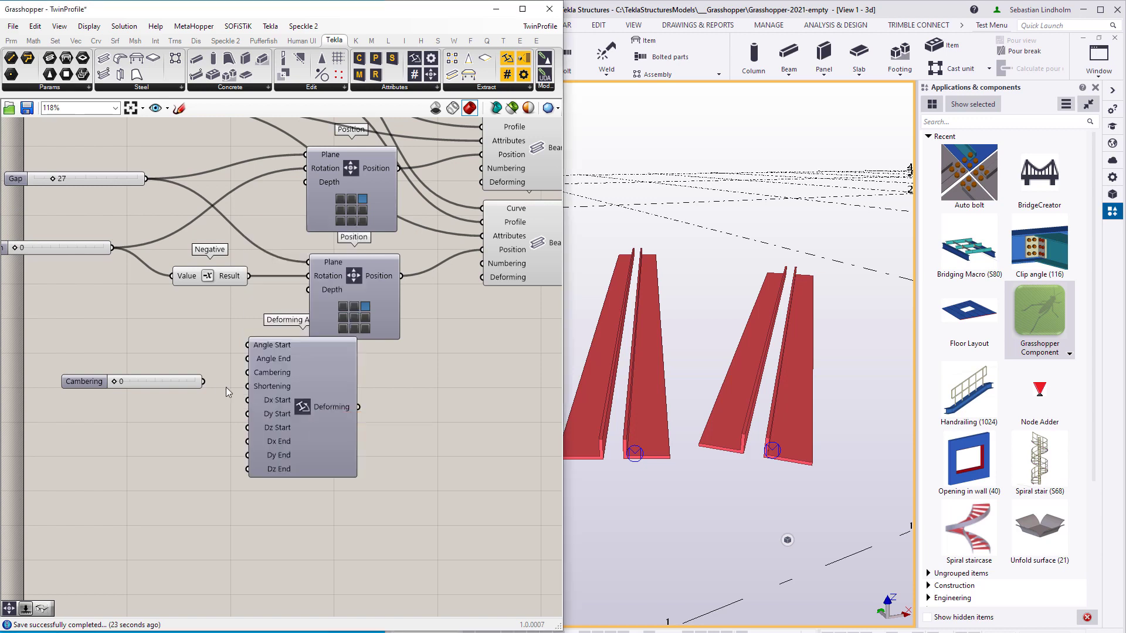
pyautogui.moveTo(238, 376); pyautogui.dragTo(248, 372)
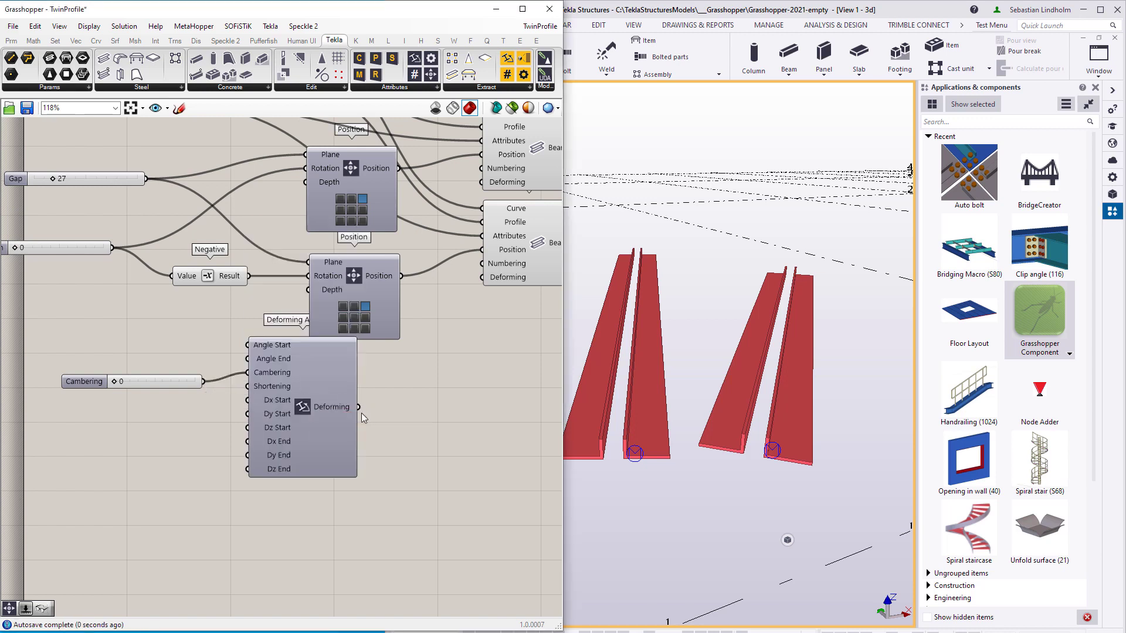
pyautogui.moveTo(358, 407); pyautogui.dragTo(481, 183)
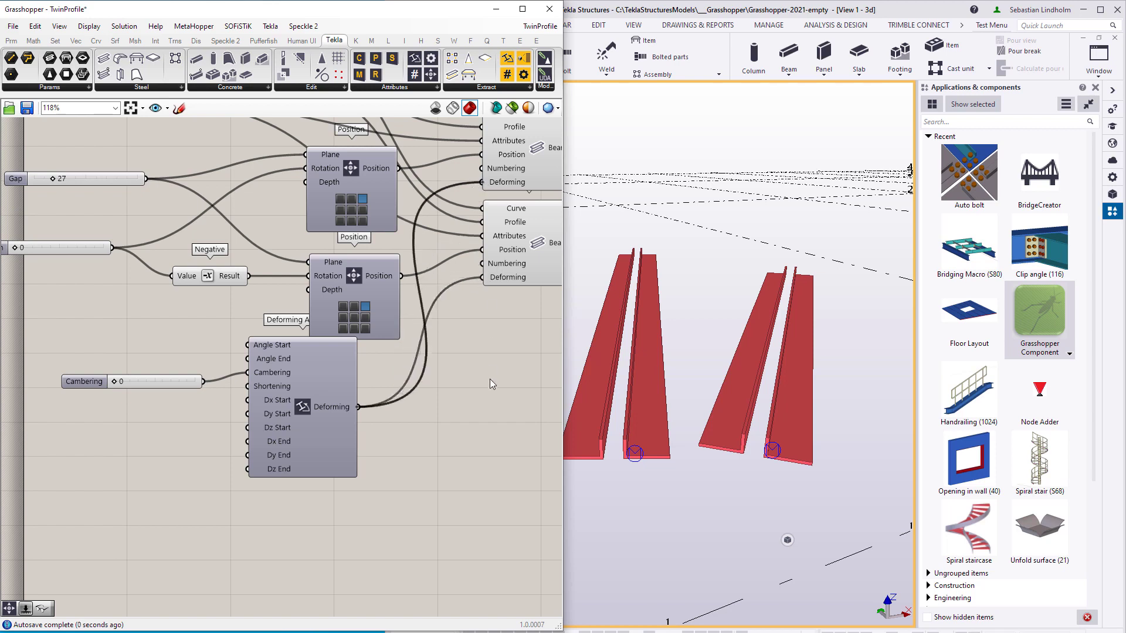
# Step: Save the definition with the Cambering slider and reload it in Tekla Structures' TwinProfile properties
pyautogui.hotkey('ctrl', 's')
pyautogui.click(608, 229)
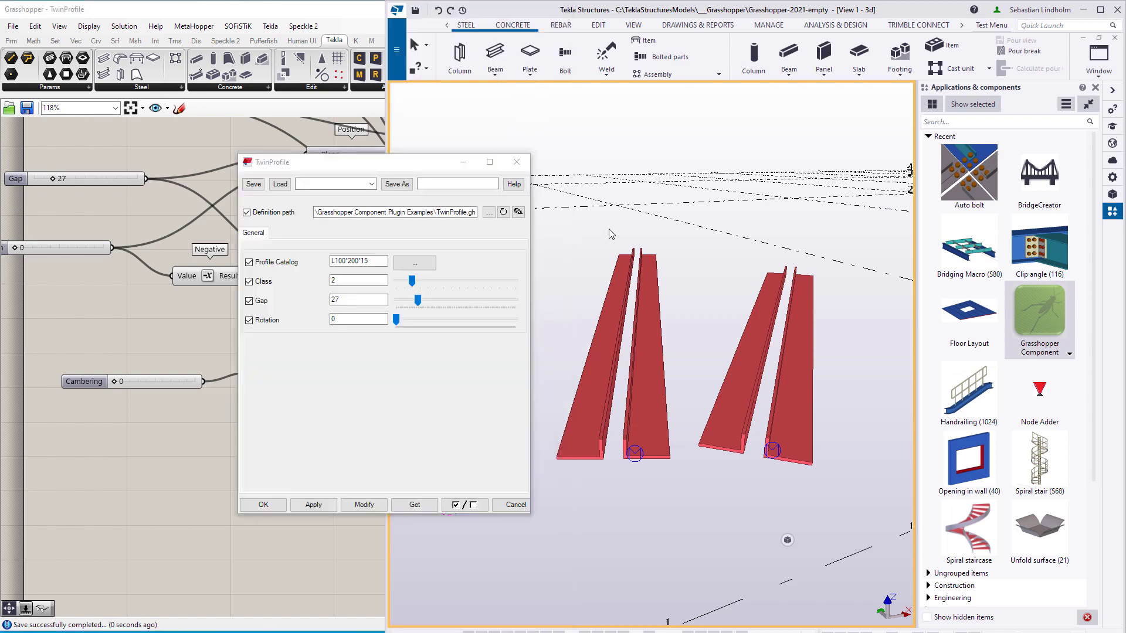
pyautogui.click(504, 214)
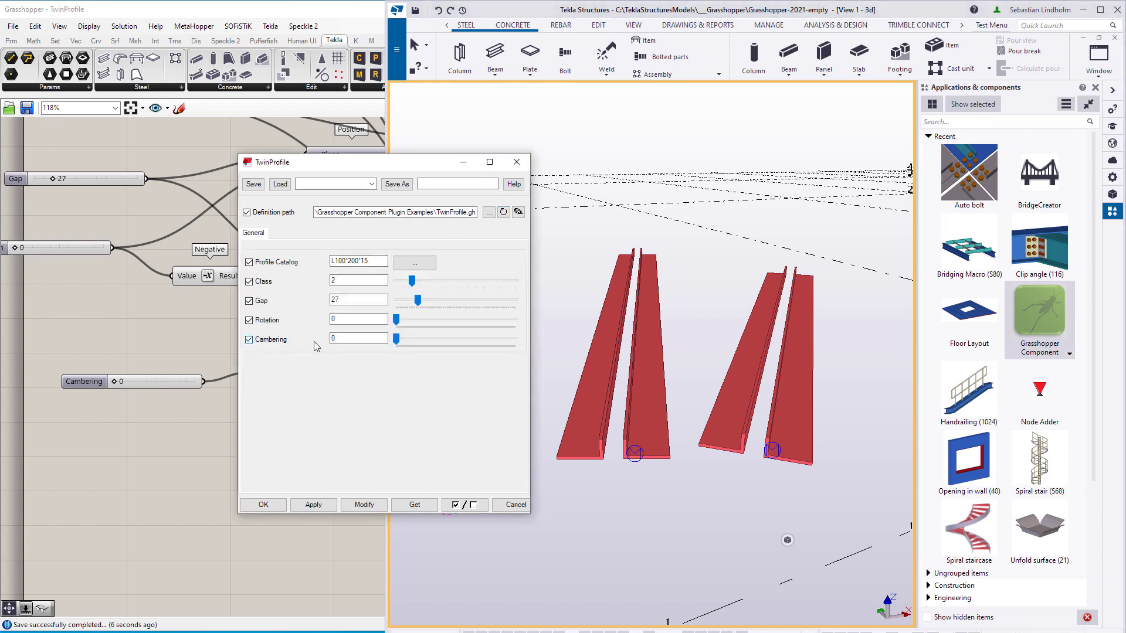
# Step: Set the Cambering of both TwinProfile components in the Tekla model to 567
pyautogui.doubleClick(633, 386)
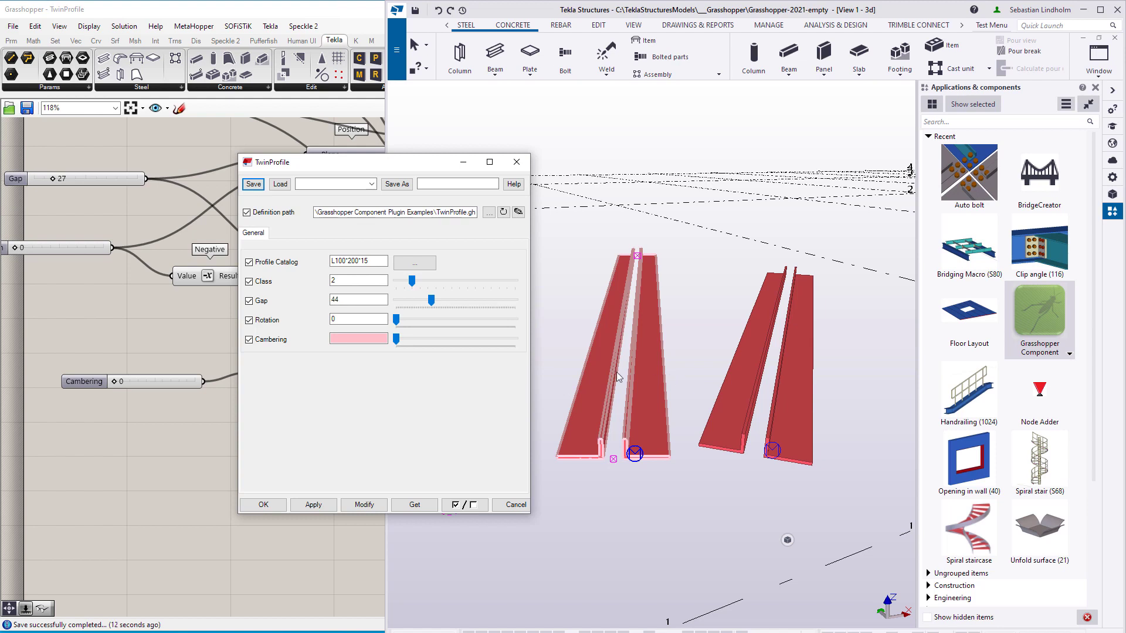
pyautogui.moveTo(396, 338); pyautogui.dragTo(412, 342)
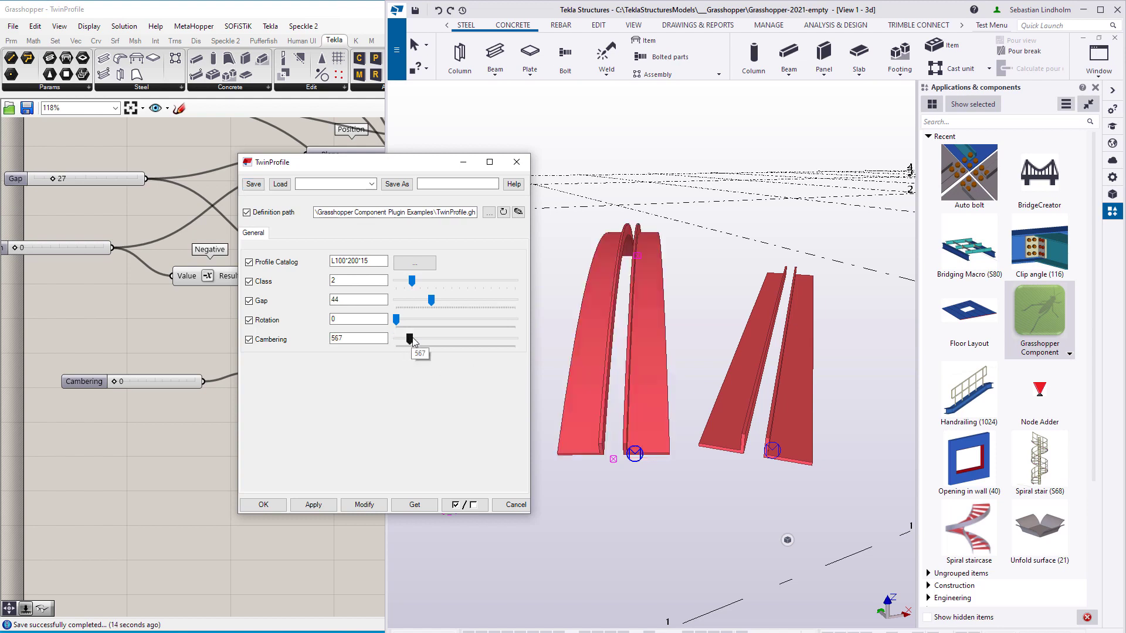
pyautogui.click(757, 364)
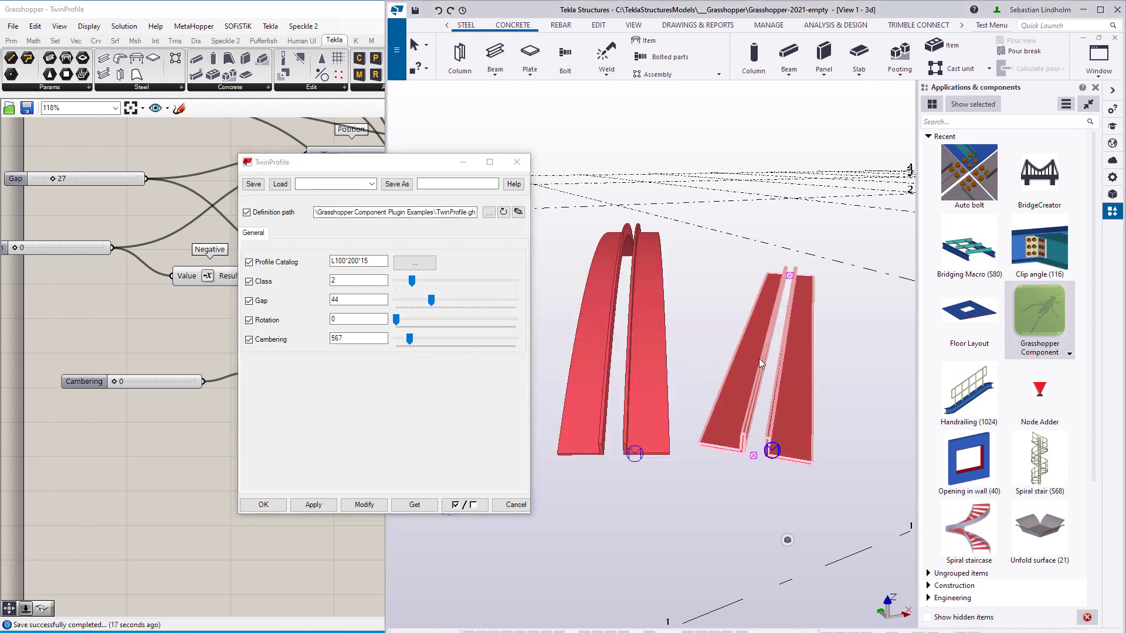
pyautogui.moveTo(410, 339)
pyautogui.mouseDown()
pyautogui.moveTo(431, 340)
pyautogui.moveTo(410, 338)
pyautogui.mouseUp()
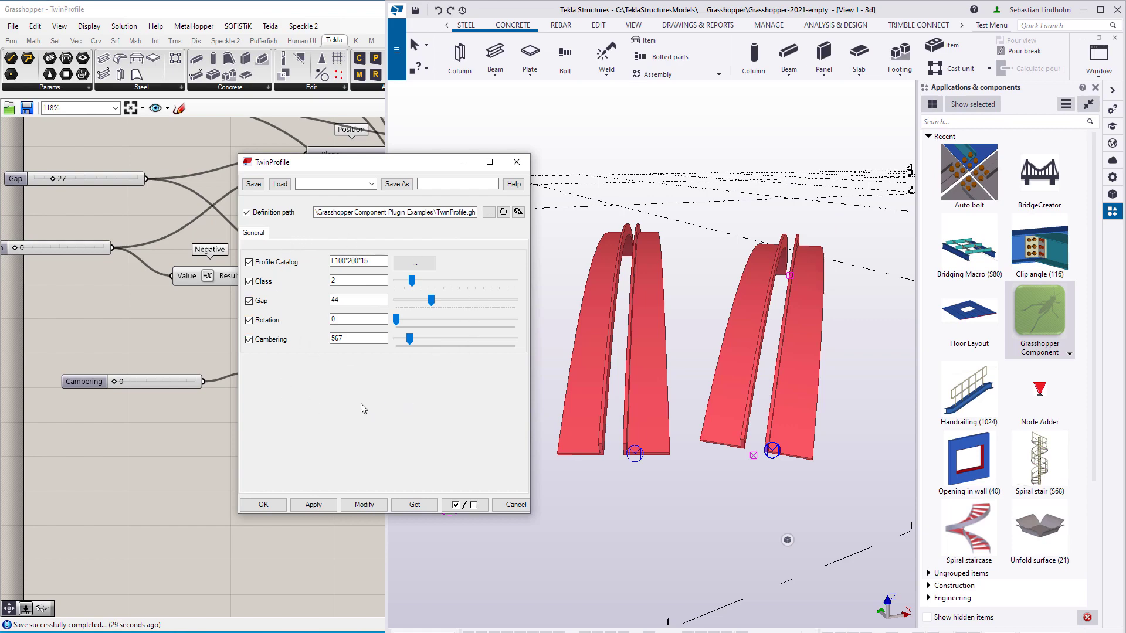
# Step: In Grasshopper, group the Class, Gap and Rotation sliders with the Profile Catalog component and move Profile Catalog above the Class slider
pyautogui.click(127, 301)
pyautogui.moveTo(127, 301); pyautogui.dragTo(336, 415, button='right')
pyautogui.moveTo(335, 433); pyautogui.dragTo(195, 231)
pyautogui.keyDown('shift'); pyautogui.click(459, 234); pyautogui.keyUp('shift')
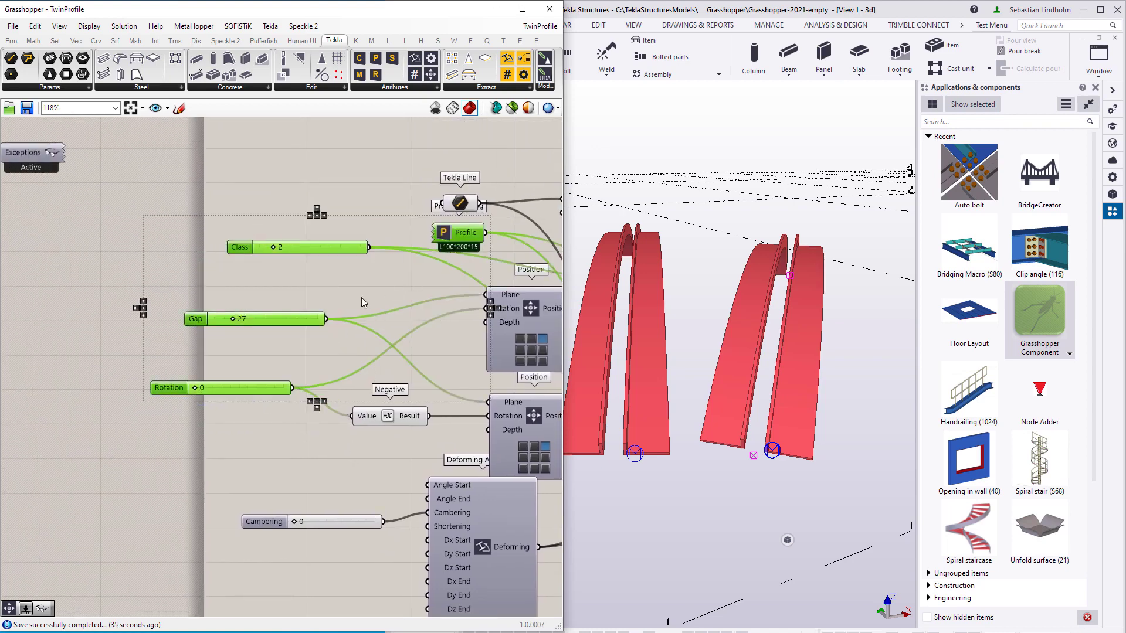
pyautogui.hotkey('ctrl', 'g')
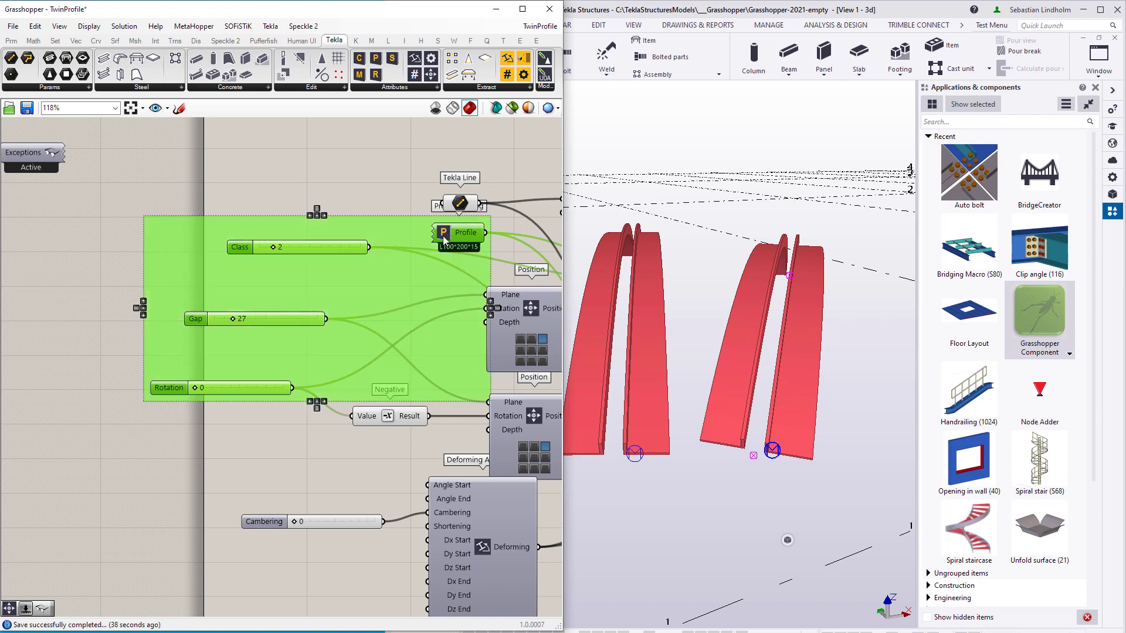
pyautogui.moveTo(457, 233); pyautogui.dragTo(193, 218)
# Step: Name the group around the profile catalog and sliders g:Attributes
pyautogui.rightClick(280, 209)
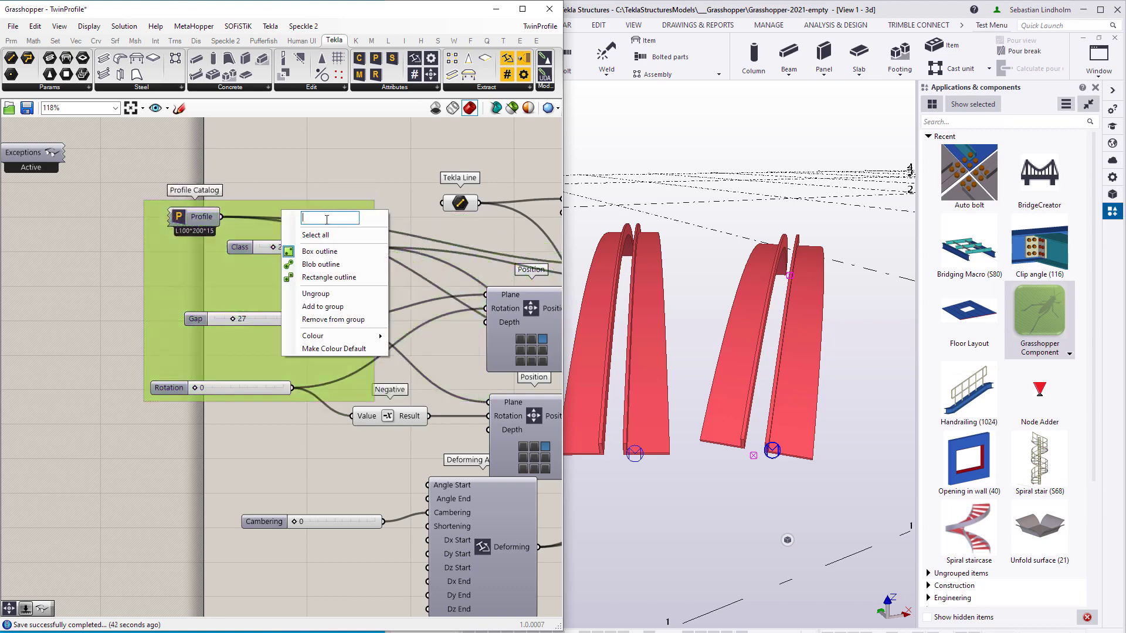
pyautogui.write('g:Attributes')
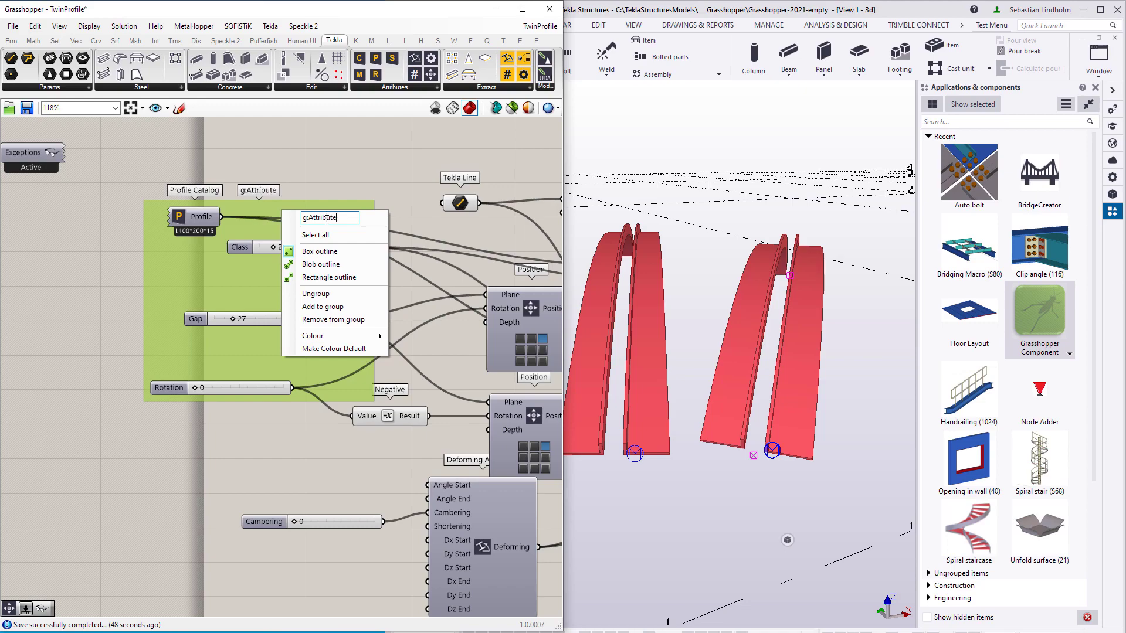
pyautogui.press('Return')
# Step: Put the Cambering slider in its own group named g:Deformation and save the definition
pyautogui.moveTo(263, 489); pyautogui.dragTo(252, 408, button='right')
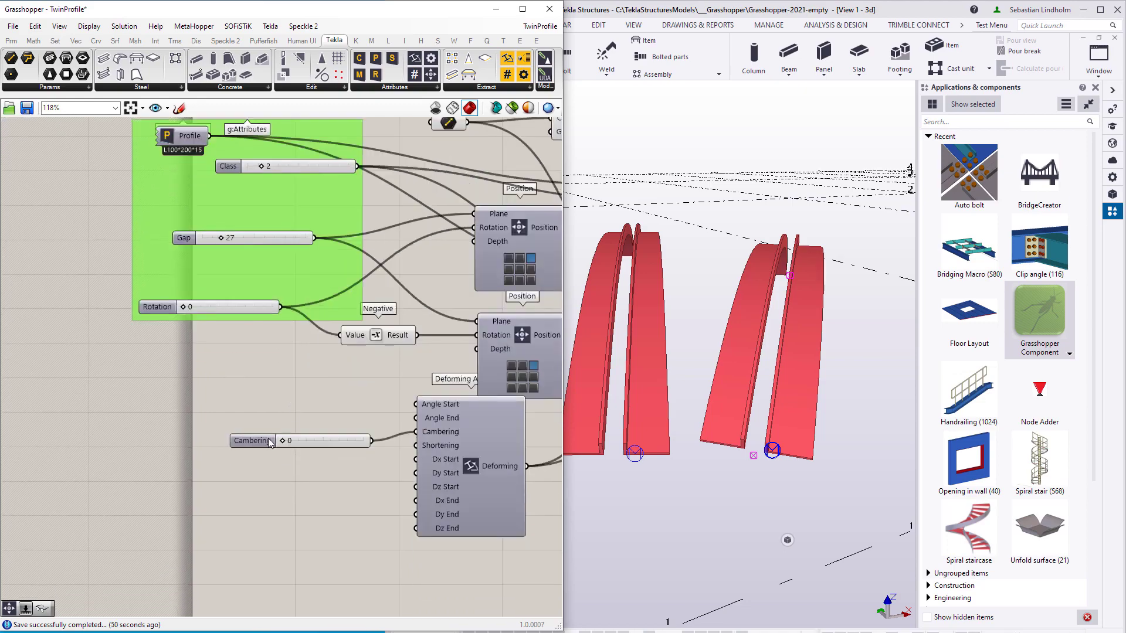
pyautogui.click(276, 439)
pyautogui.scroll(2, 278, 432)
pyautogui.rightClick(280, 432)
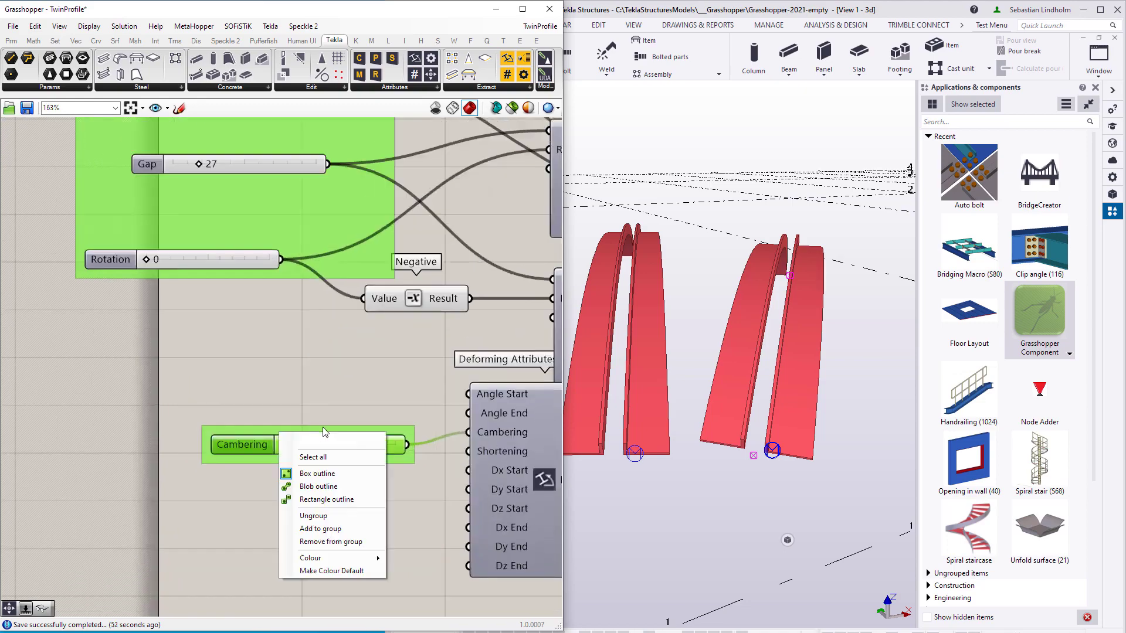
pyautogui.write('g:De')
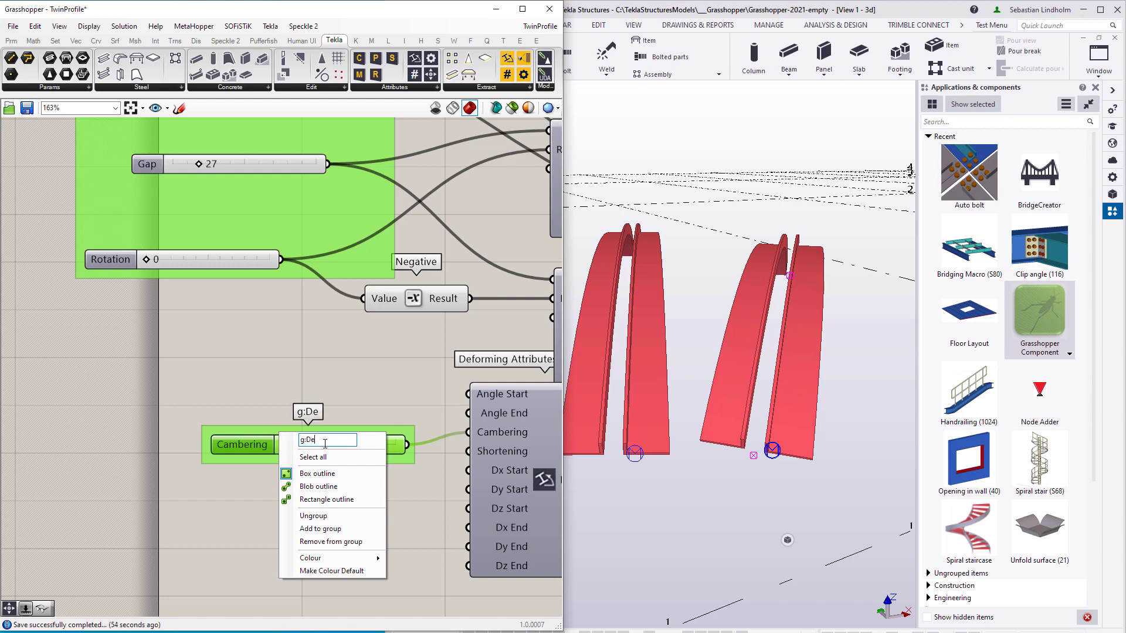
pyautogui.write('formation')
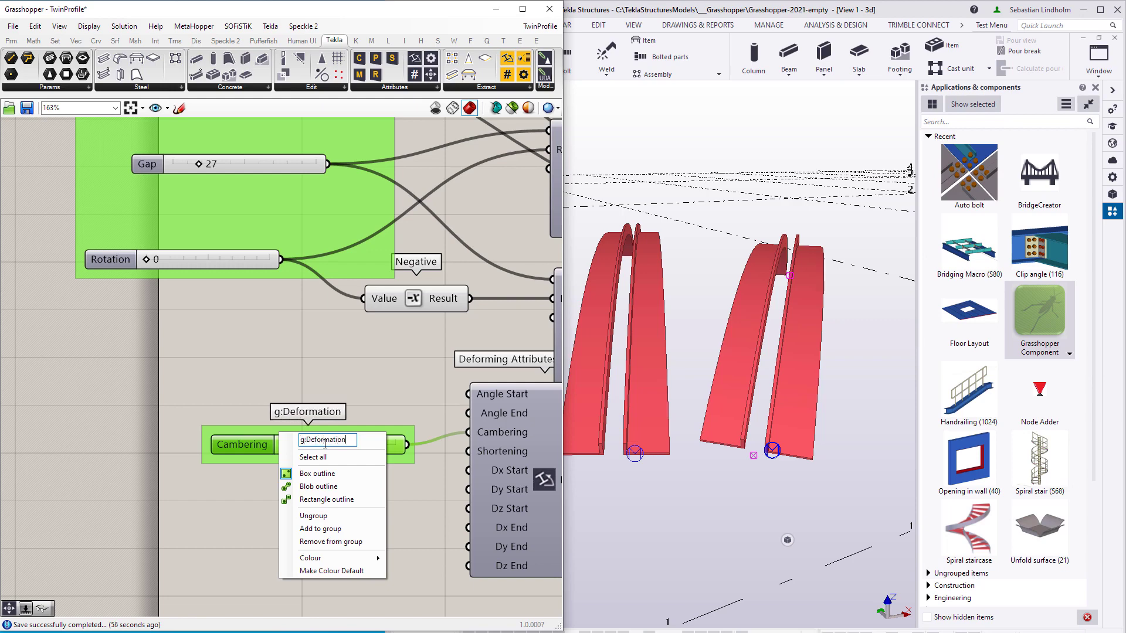
pyautogui.click(318, 364)
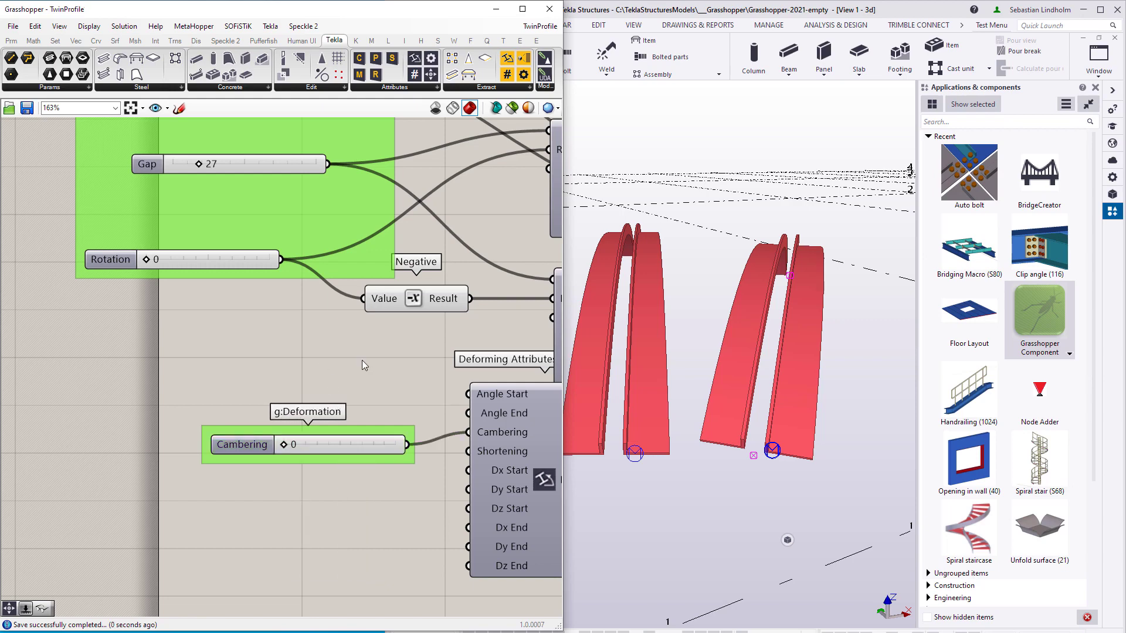
# Step: Reload the grouped definition in Tekla Structures' TwinProfile properties and return to Grasshopper
pyautogui.scroll(-3, 328, 378)
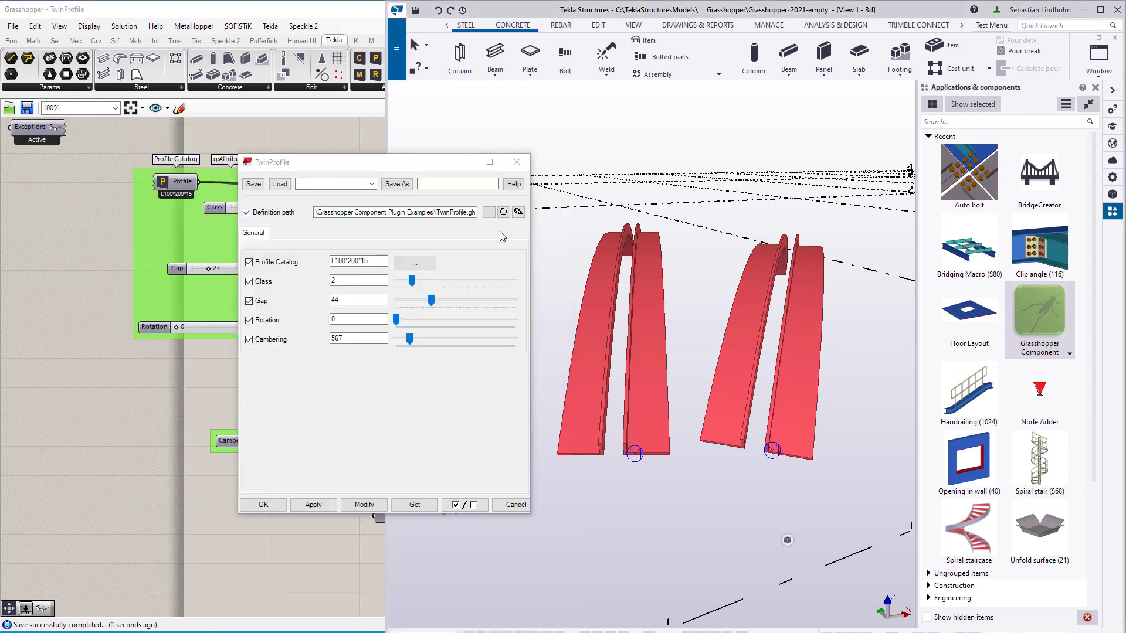
pyautogui.click(503, 212)
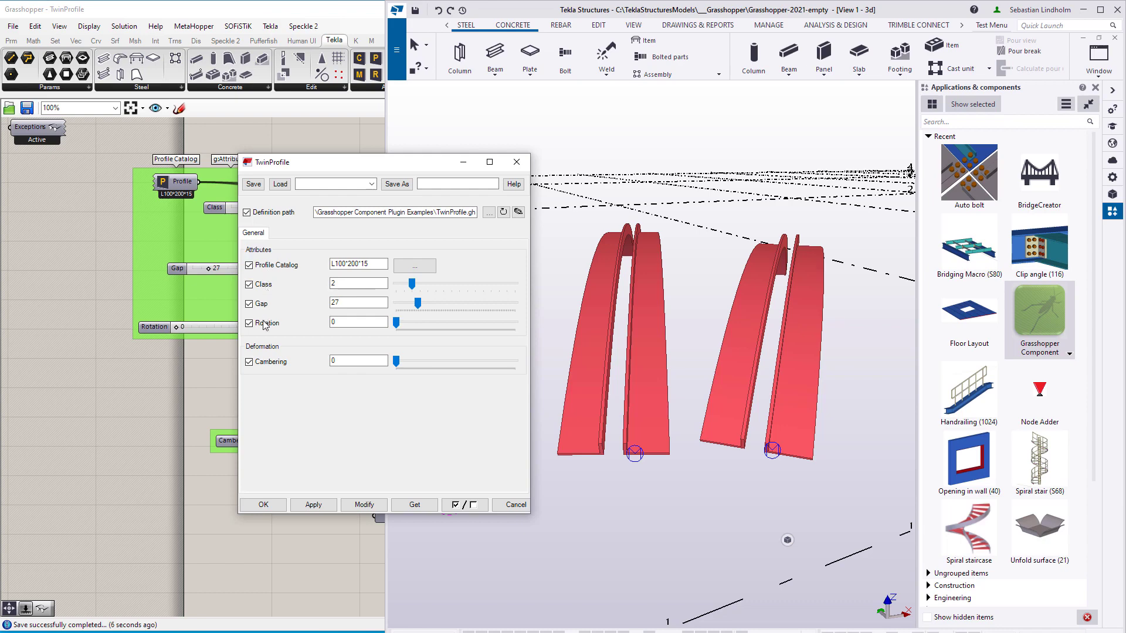
pyautogui.click(191, 371)
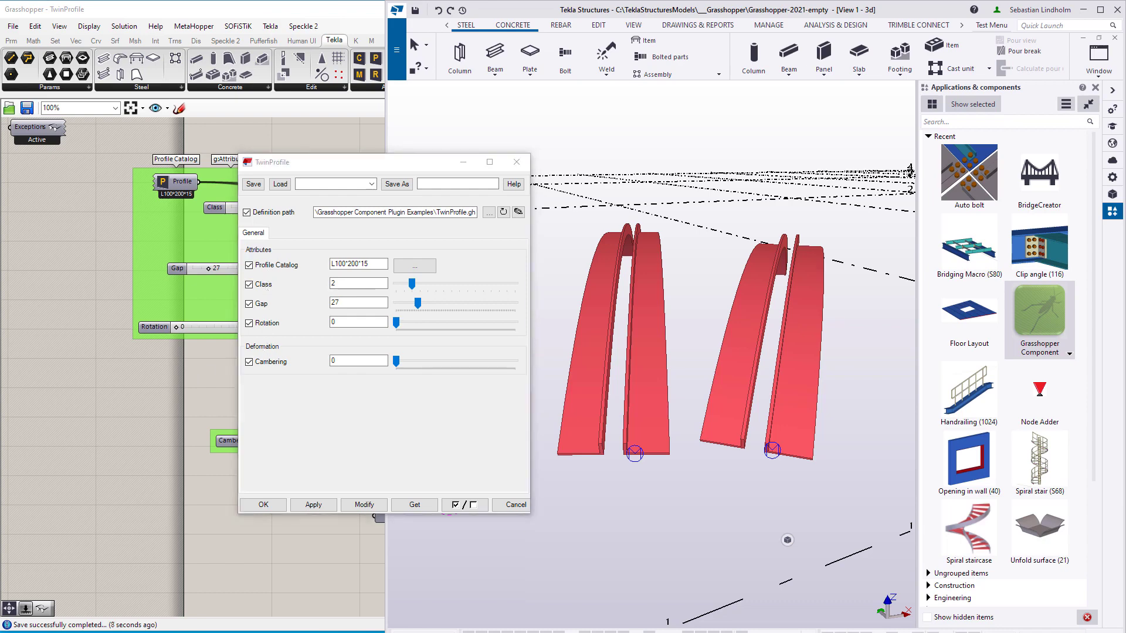